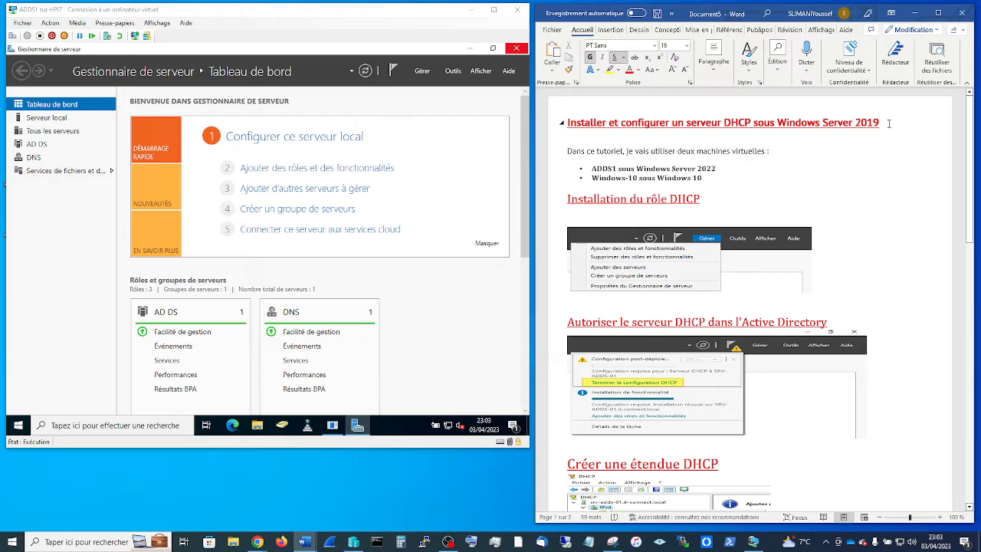
# - Change the tutorial title's year from 2019 to 2022 in Word
pyautogui.press('BackSpace')
pyautogui.press('BackSpace')
pyautogui.click(770, 151)
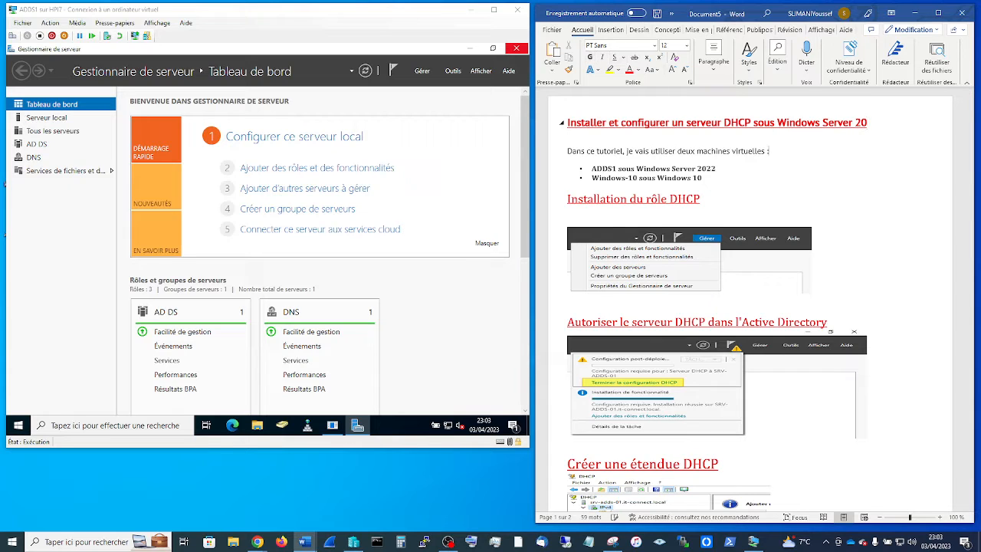
pyautogui.click(887, 125)
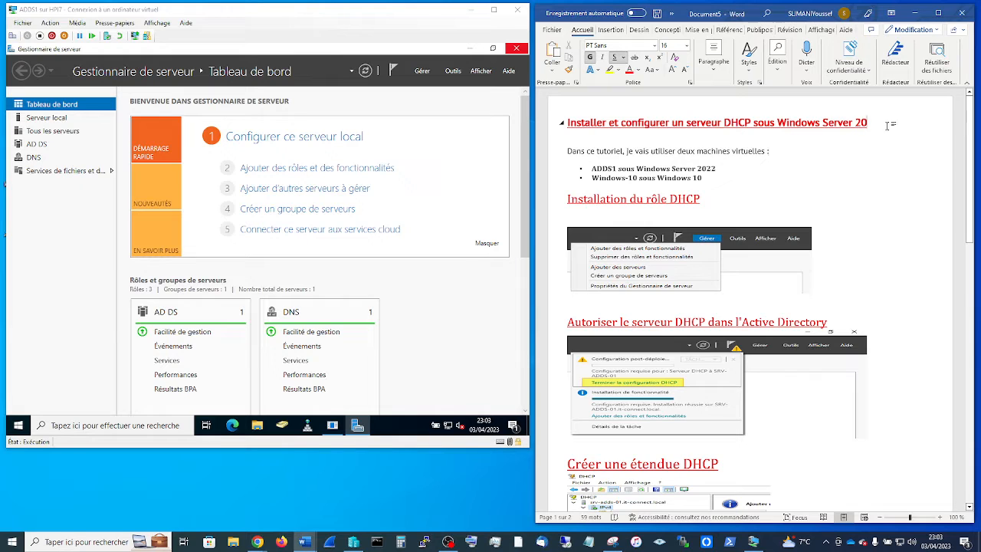
pyautogui.write('22')
# - Scroll through the tutorial document, then switch to the server's AD DS page
pyautogui.scroll(-3, 733, 212)
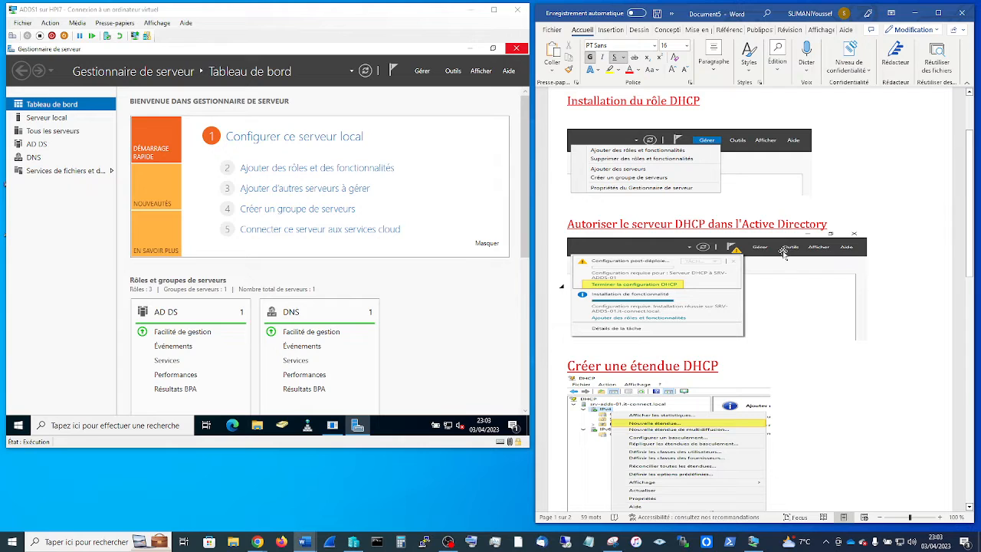
pyautogui.scroll(-2, 783, 253)
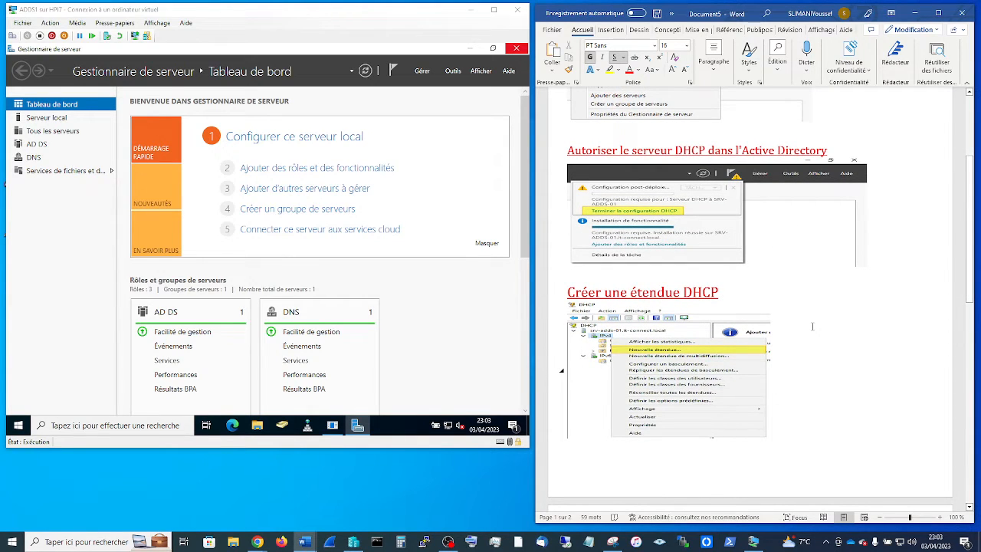
pyautogui.scroll(-6, 812, 326)
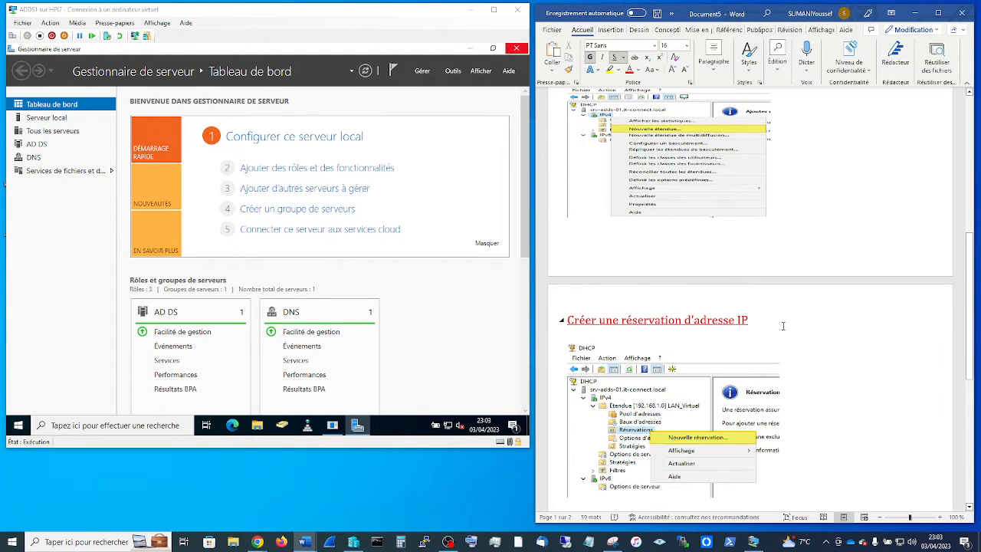
pyautogui.scroll(-1, 783, 327)
pyautogui.scroll(-6, 783, 326)
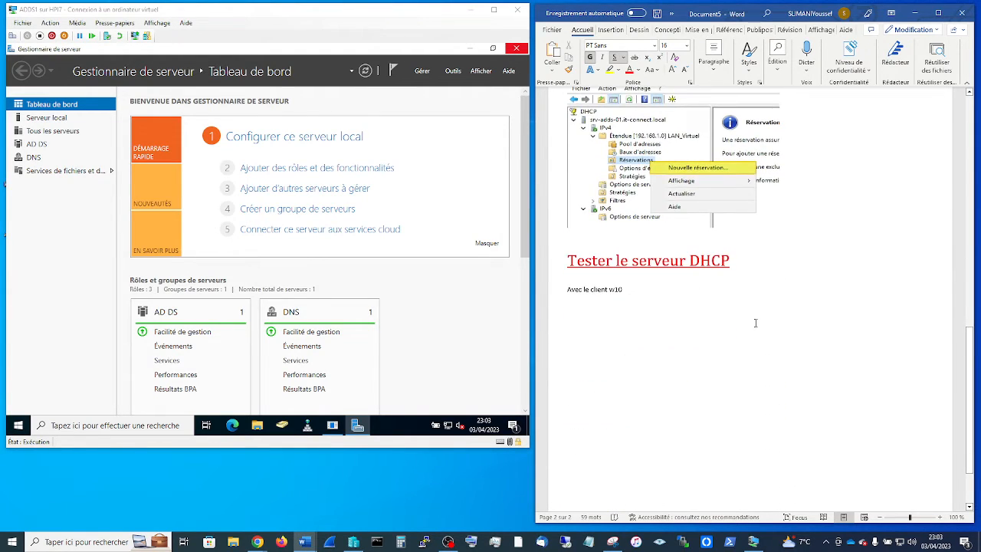
pyautogui.scroll(18, 755, 322)
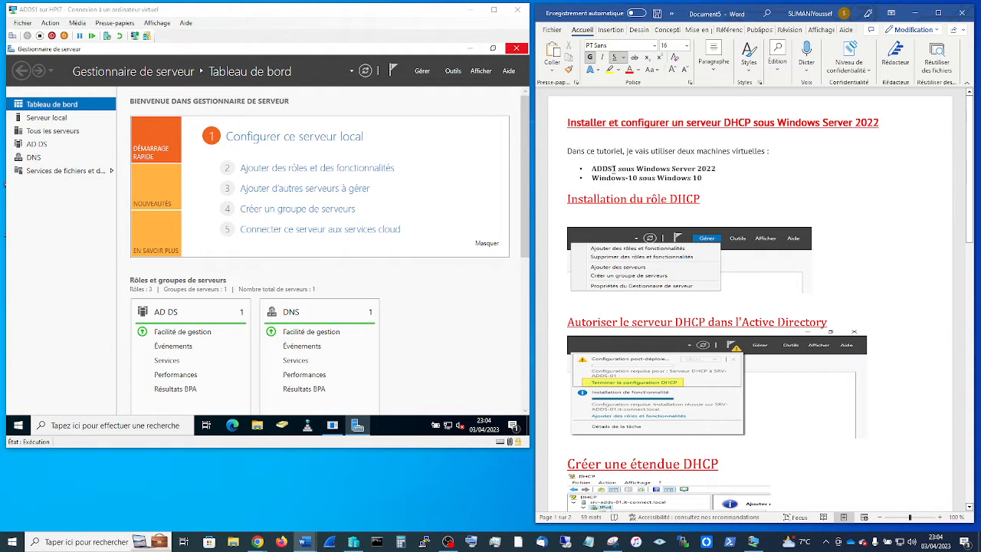
pyautogui.click(41, 145)
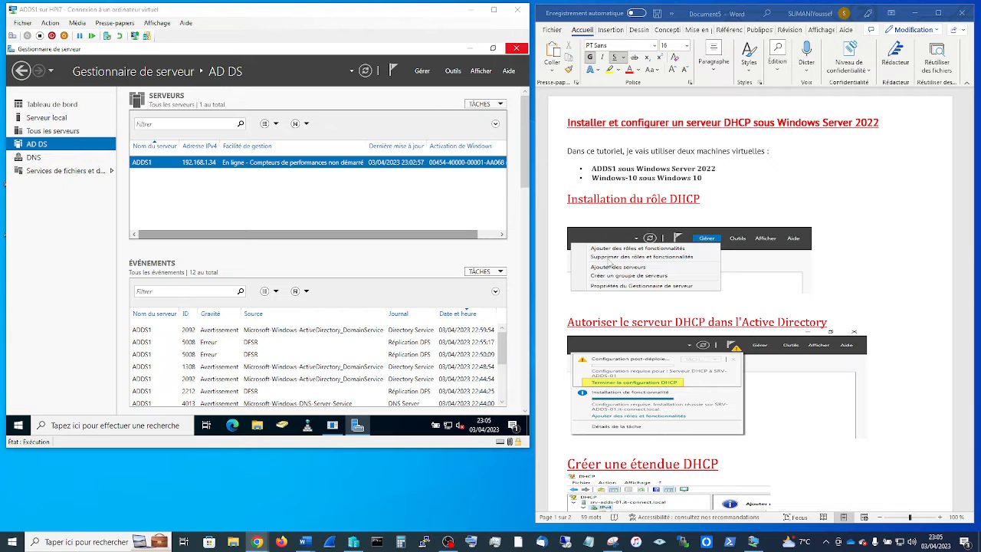
# - Launch Add Roles and Features with role-based installation targeting ADDS1
pyautogui.click(422, 71)
pyautogui.click(424, 91)
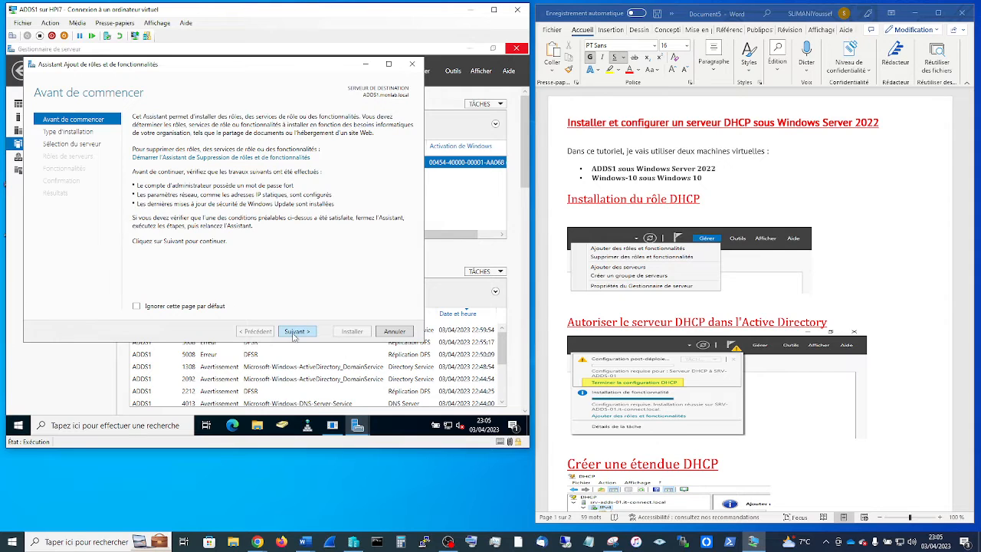
pyautogui.click(295, 331)
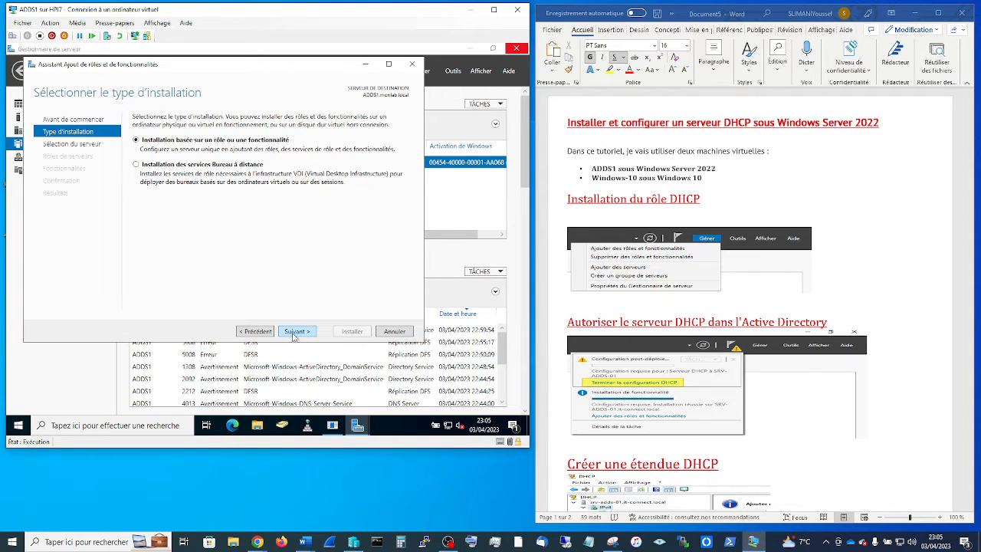
pyautogui.click(295, 331)
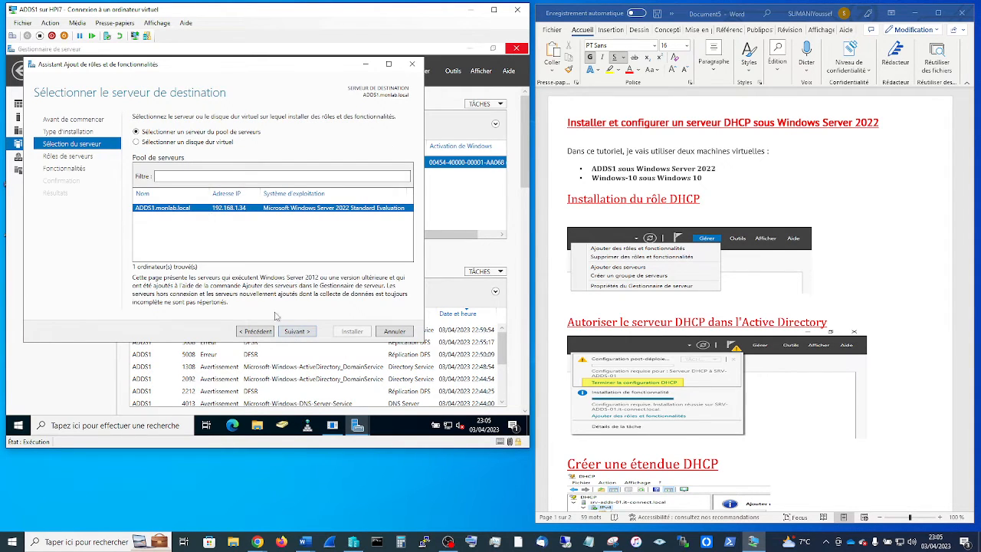
pyautogui.click(296, 331)
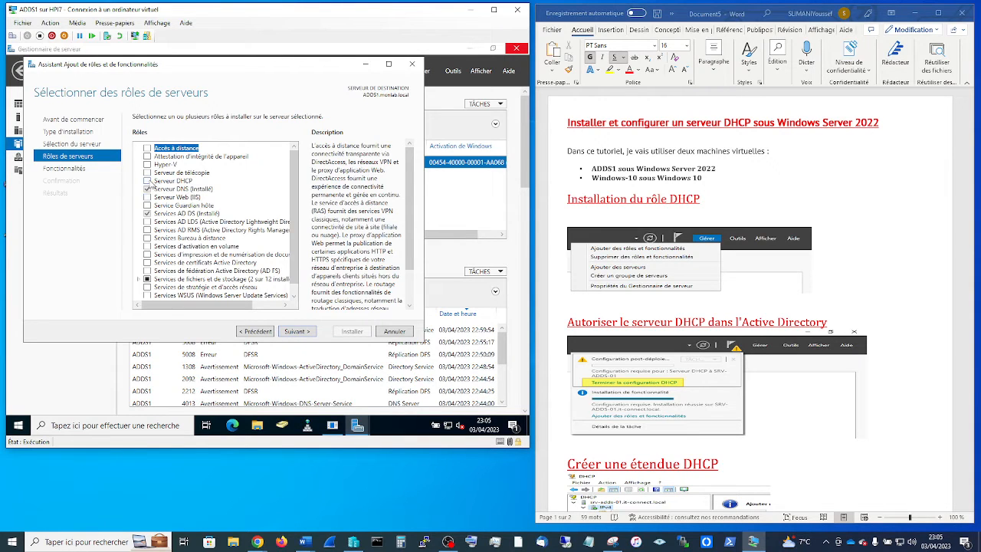
# - Select the DHCP Server role with its required features and start installation
pyautogui.click(147, 181)
pyautogui.click(236, 295)
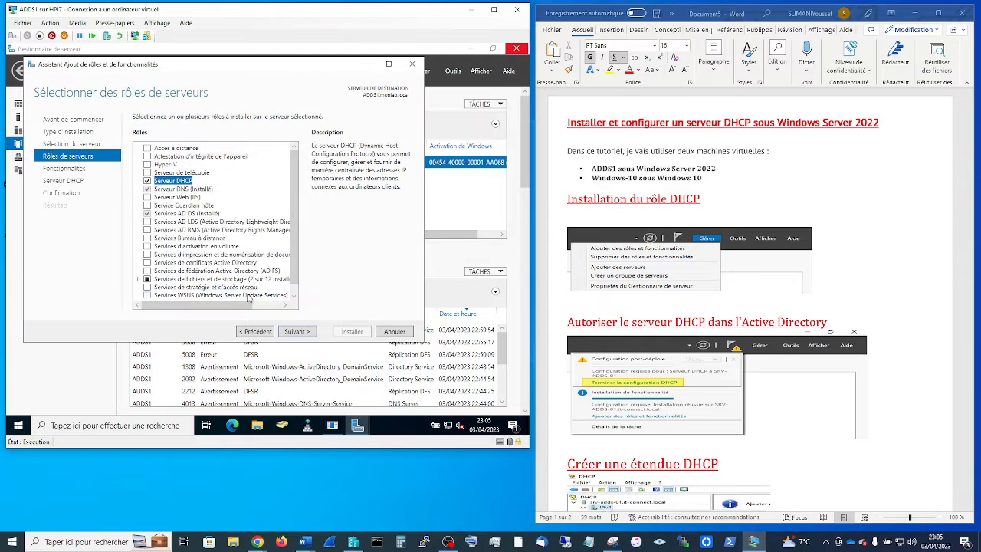
pyautogui.click(297, 331)
pyautogui.click(297, 331)
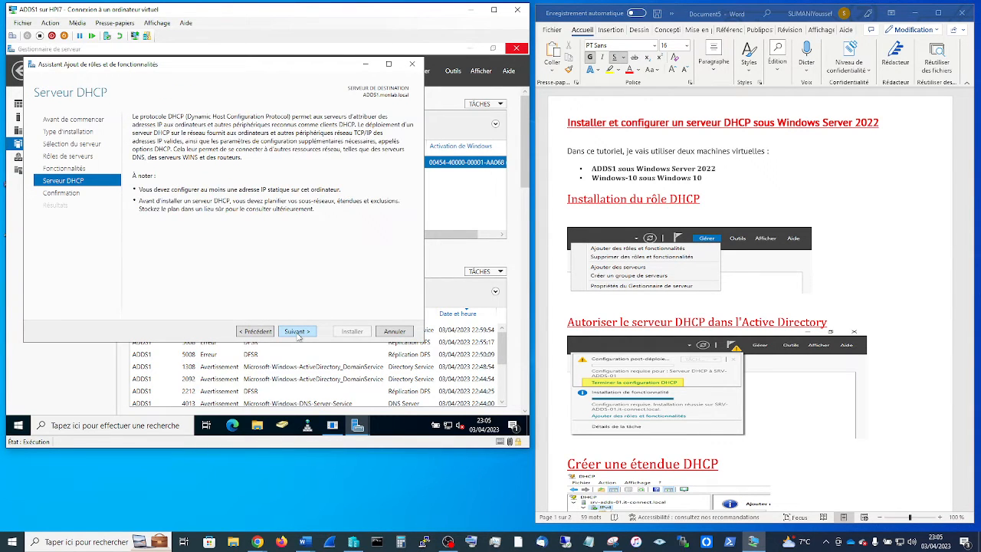
pyautogui.click(297, 331)
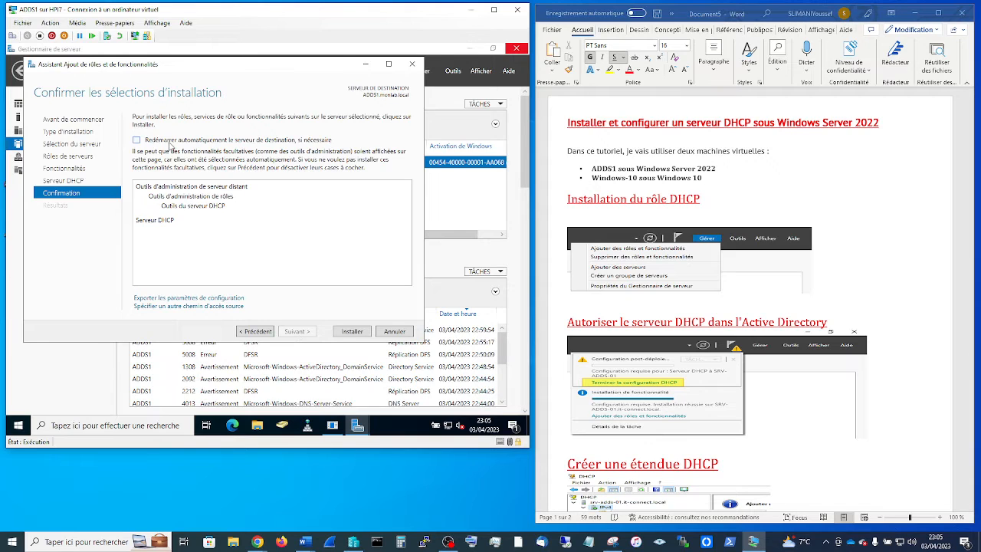
pyautogui.click(349, 330)
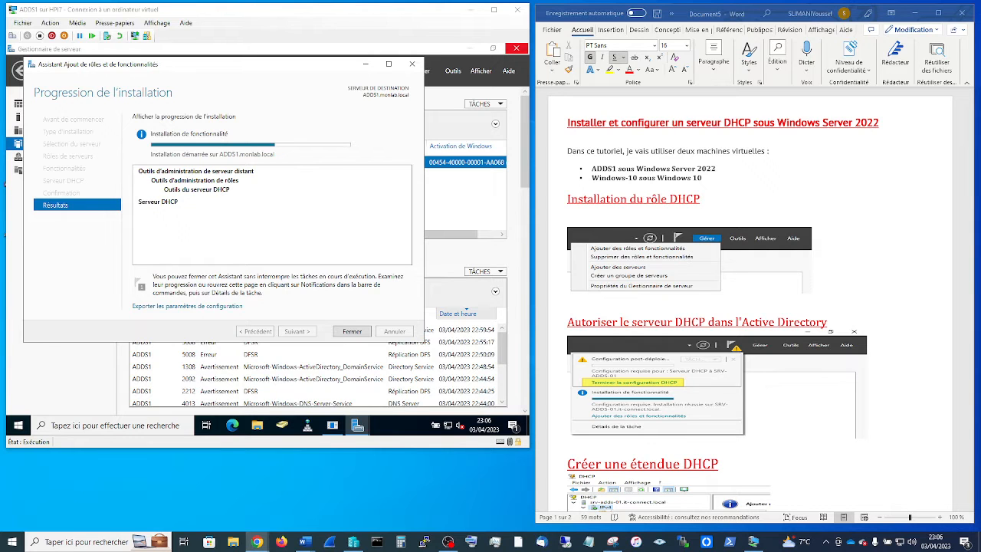
# - Bring the Chrome window with Freebox OS DHCP settings onto the screen
pyautogui.moveTo(980, 29); pyautogui.dragTo(516, 30)
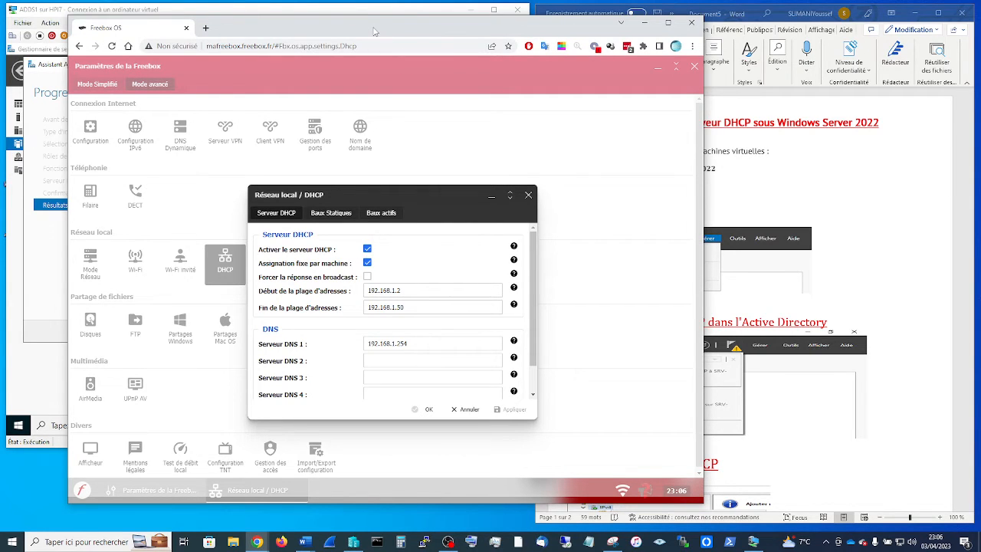
# - Move the Freebox OS window off the right edge of the screen
pyautogui.moveTo(374, 31); pyautogui.dragTo(980, 30)
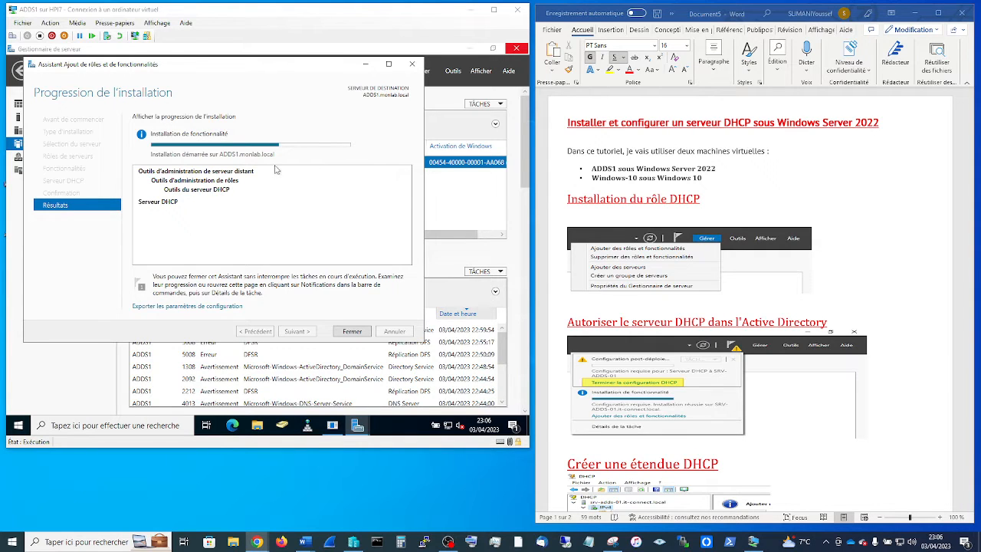
# - Close the completed installation wizard and cancel the shutdown event tracker prompt
pyautogui.scroll(-3, 881, 379)
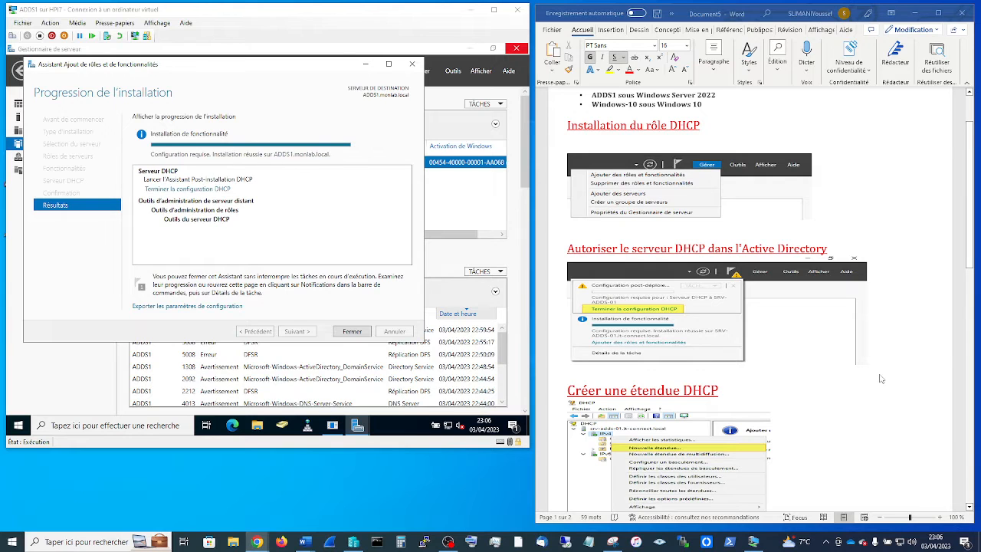
pyautogui.click(364, 331)
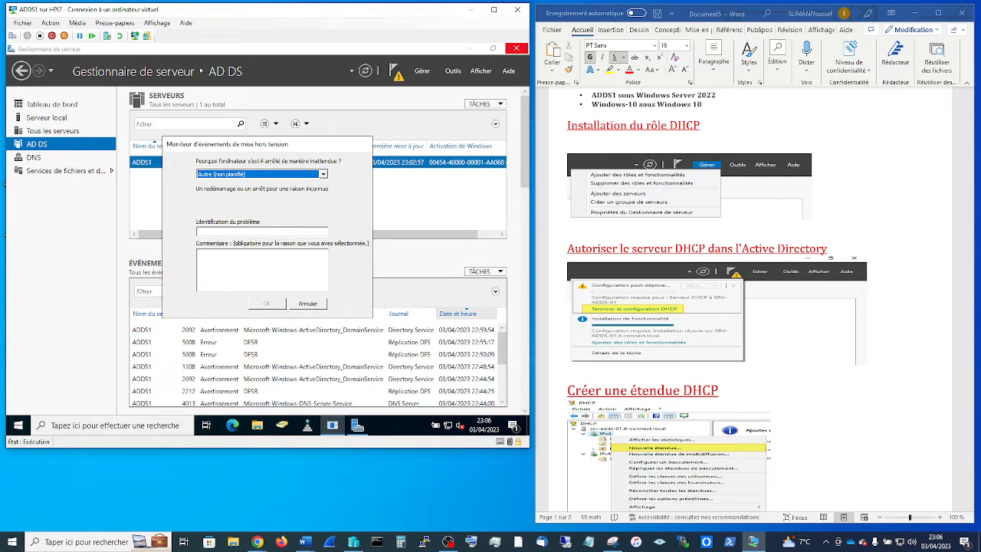
pyautogui.click(307, 303)
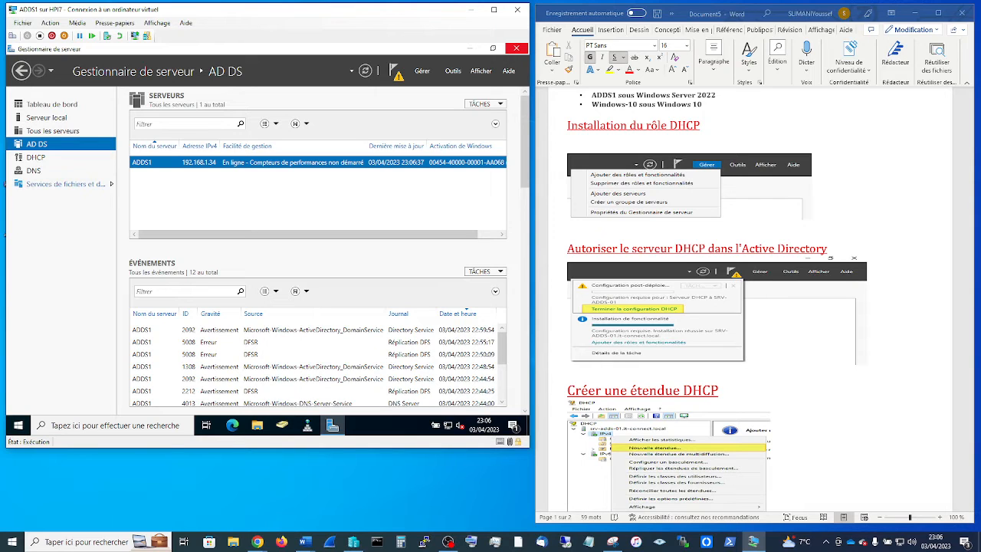
# - Open Gestionnaire DHCP for ADDS1 from the DHCP role page's server list
pyautogui.click(36, 157)
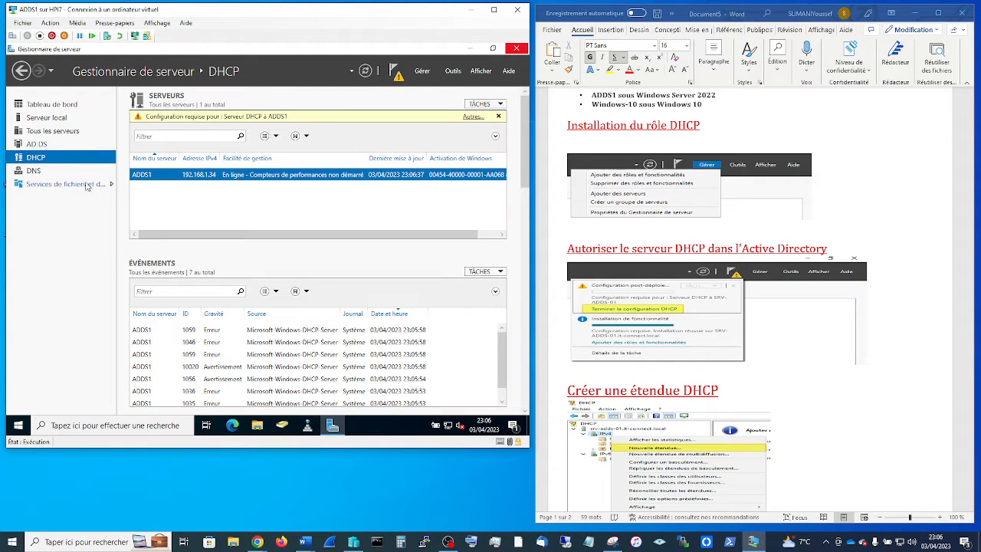
pyautogui.click(52, 105)
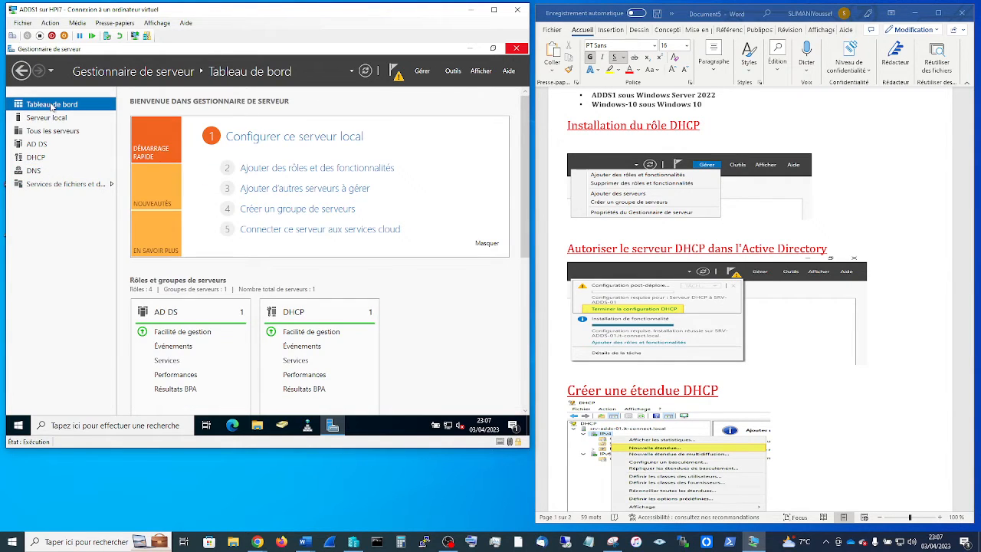
pyautogui.scroll(-2, 354, 338)
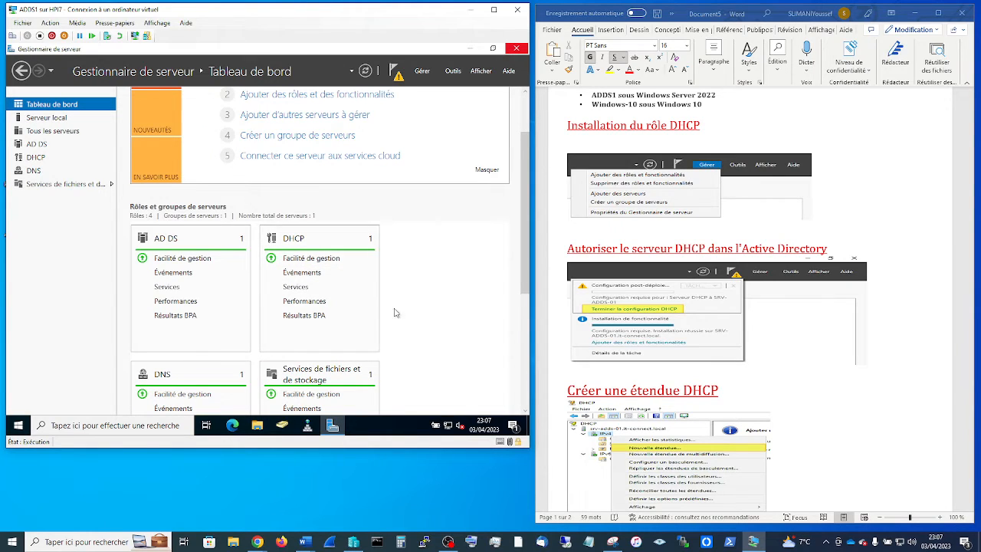
pyautogui.scroll(1, 441, 259)
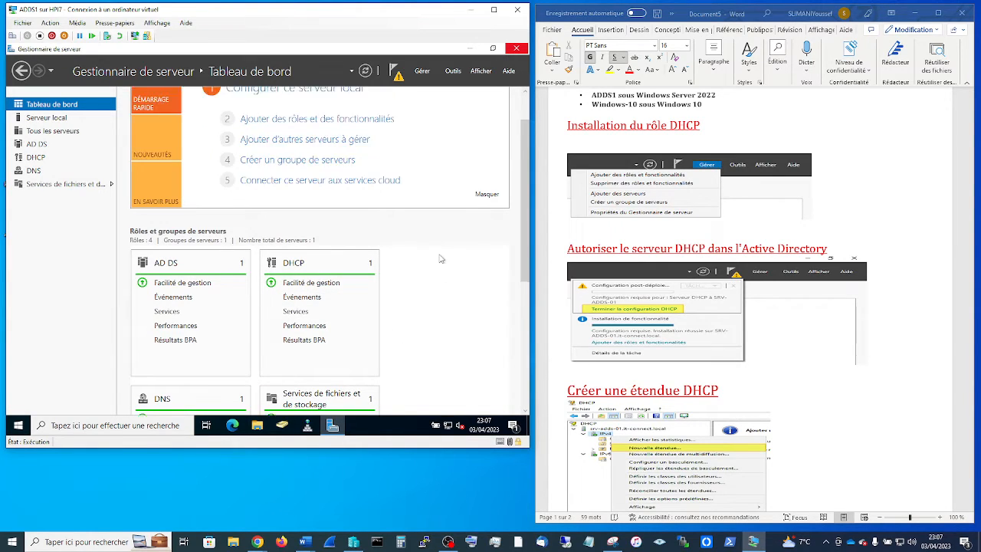
pyautogui.scroll(1, 441, 259)
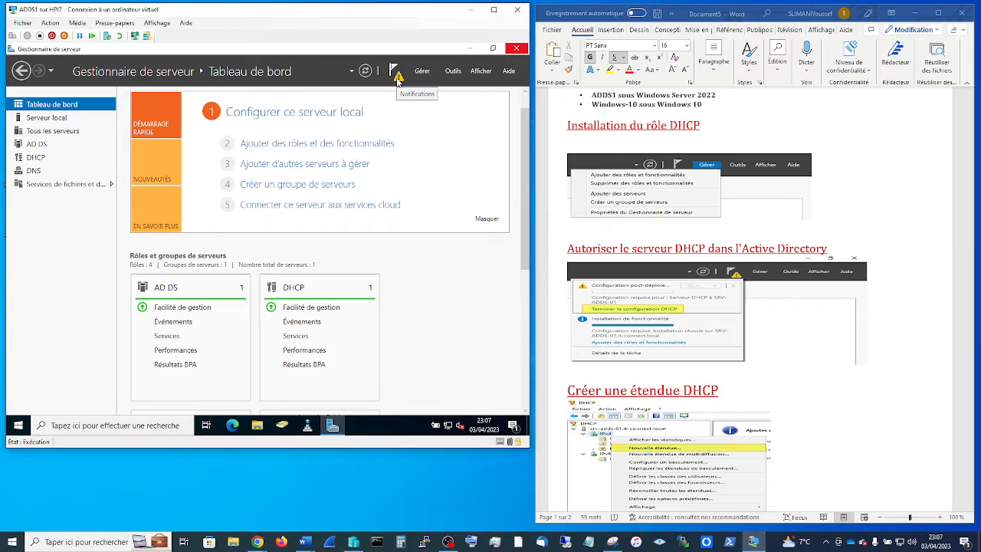
pyautogui.click(34, 157)
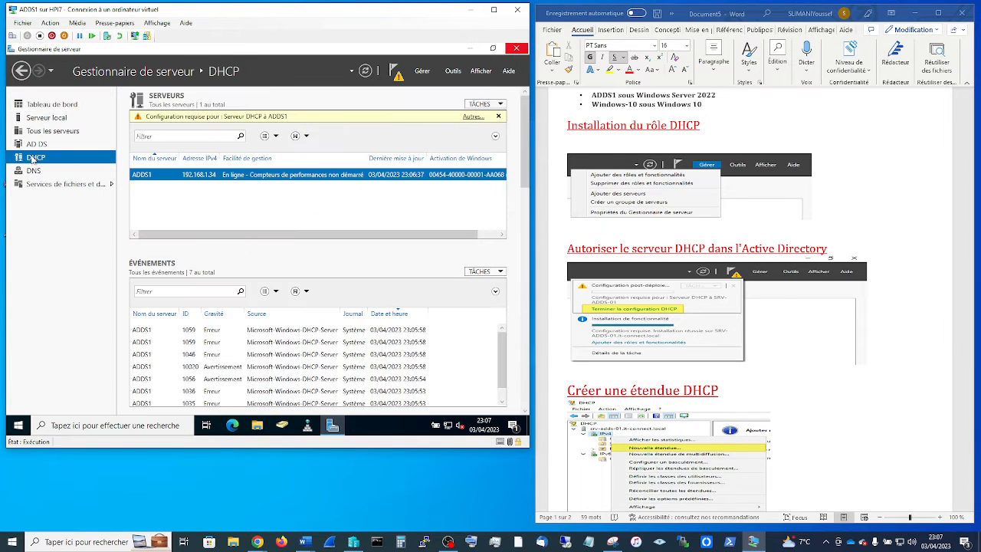
pyautogui.rightClick(197, 175)
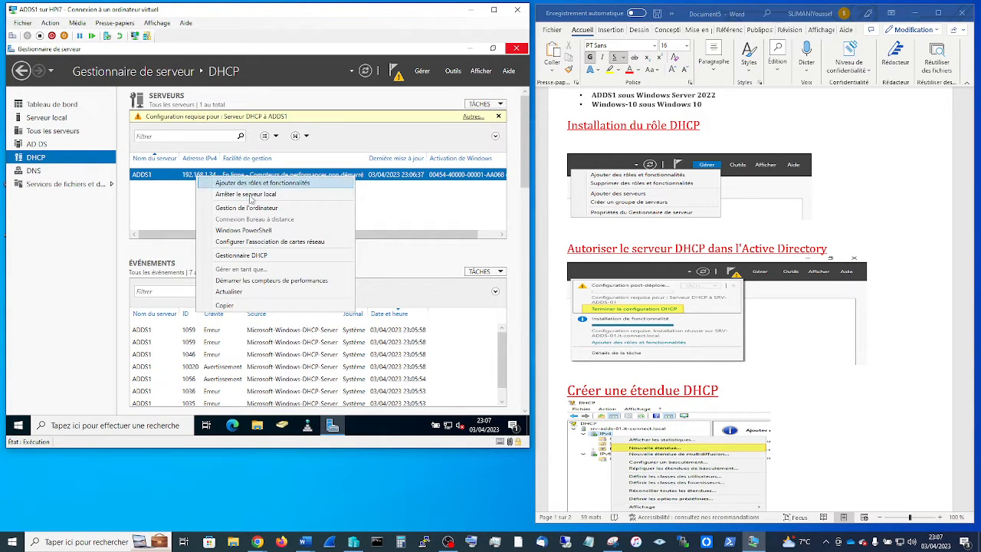
pyautogui.click(242, 255)
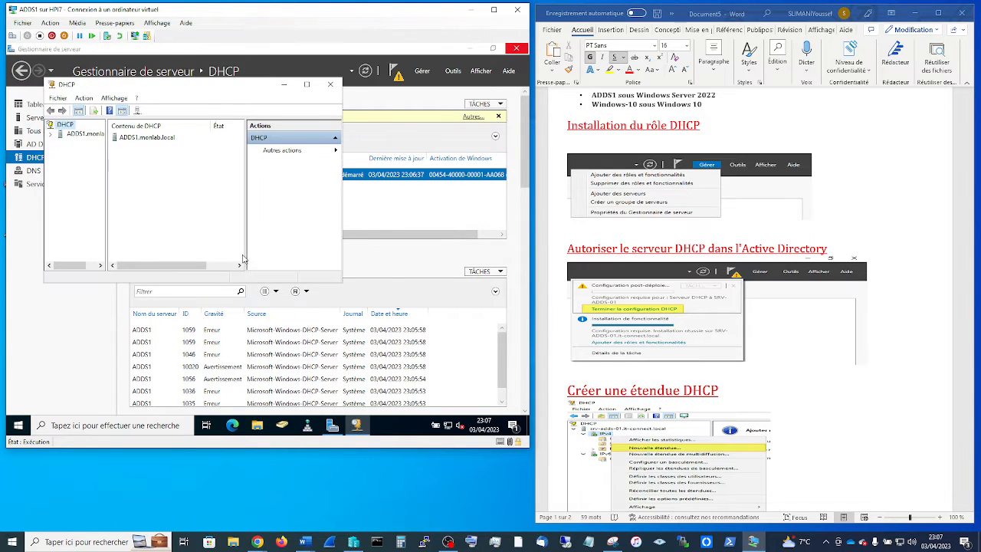
# - Maximize the DHCP console, expand ADDS1.monlab.local, widen the tree, then close the VM window
pyautogui.click(306, 84)
pyautogui.click(13, 96)
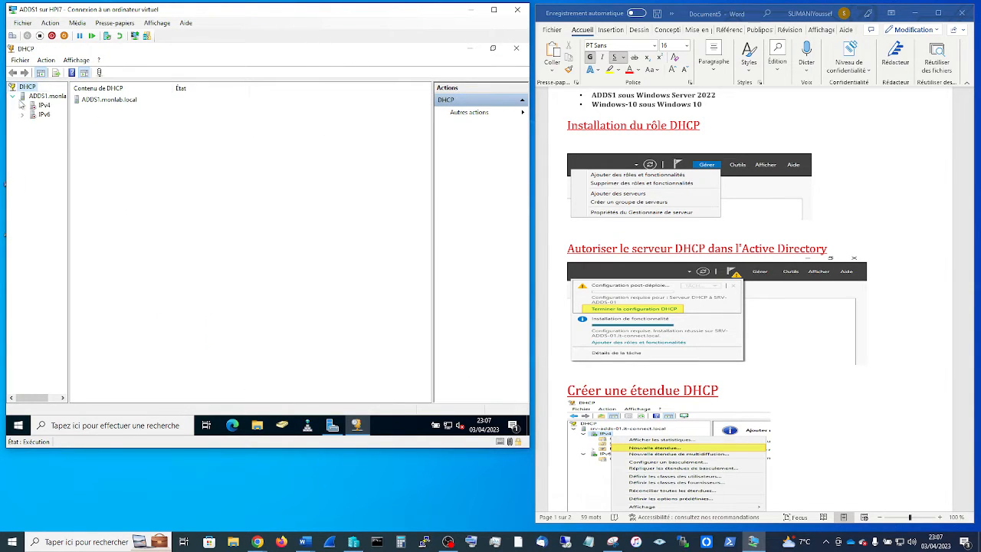
pyautogui.moveTo(69, 122); pyautogui.dragTo(118, 125)
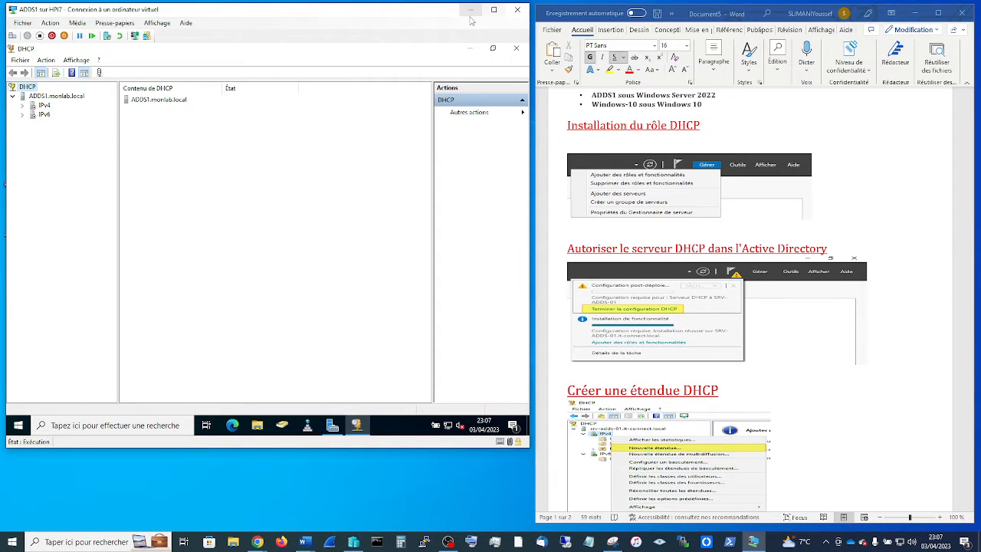
pyautogui.click(519, 12)
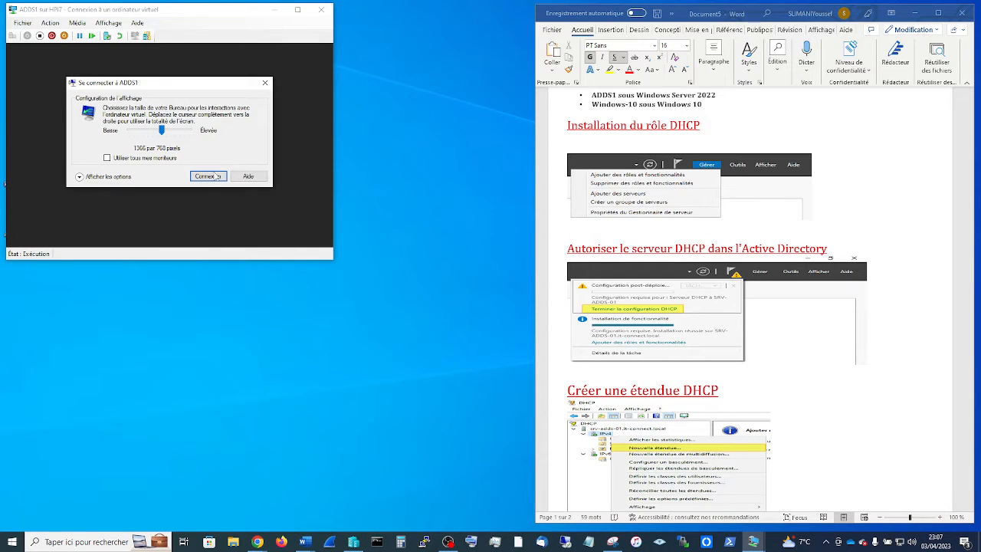
# - Reconnect to the ADDS1 virtual machine and sign in with the account password
pyautogui.click(215, 176)
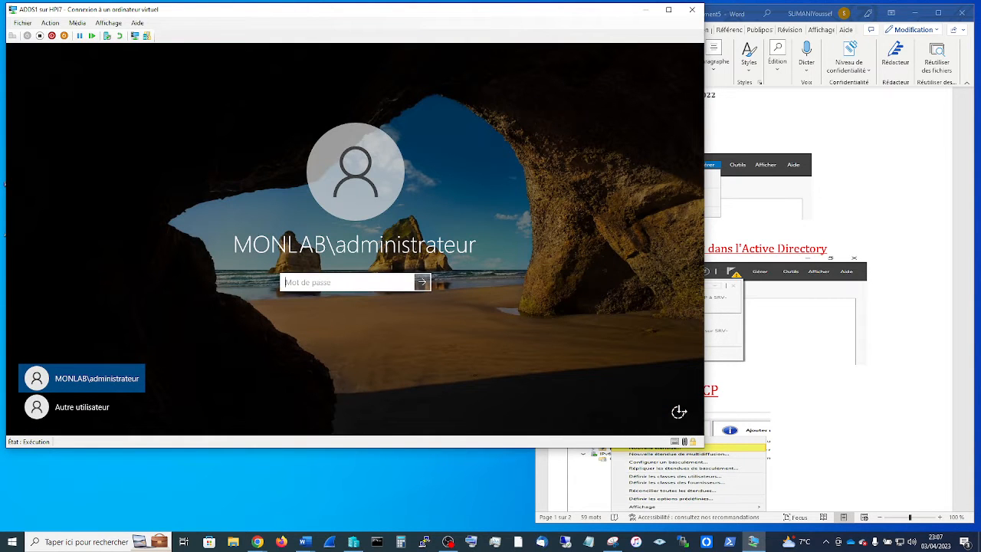
pyautogui.write('****')
pyautogui.click(135, 35)
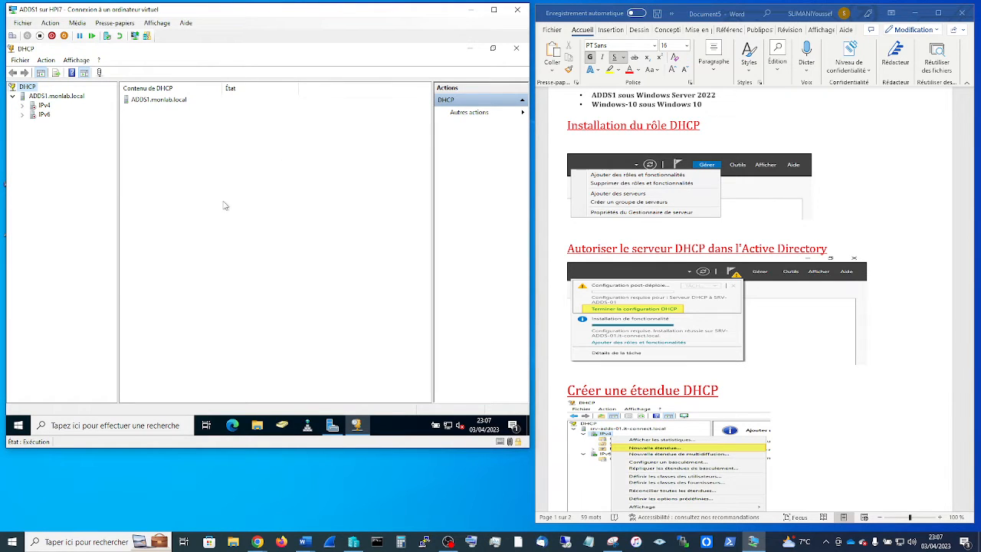
# - Close the DHCP console and display the pending post-deployment DHCP notification
pyautogui.click(470, 50)
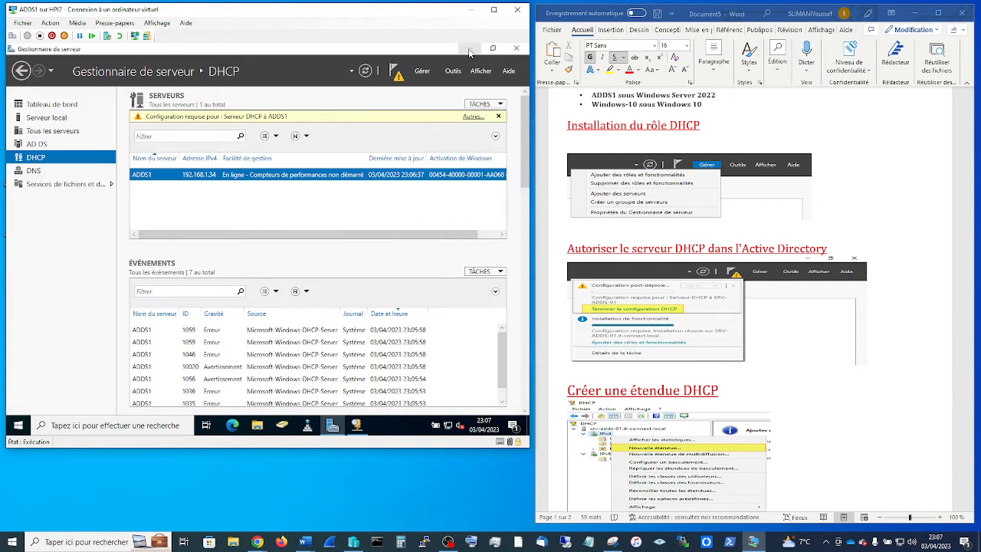
pyautogui.click(354, 426)
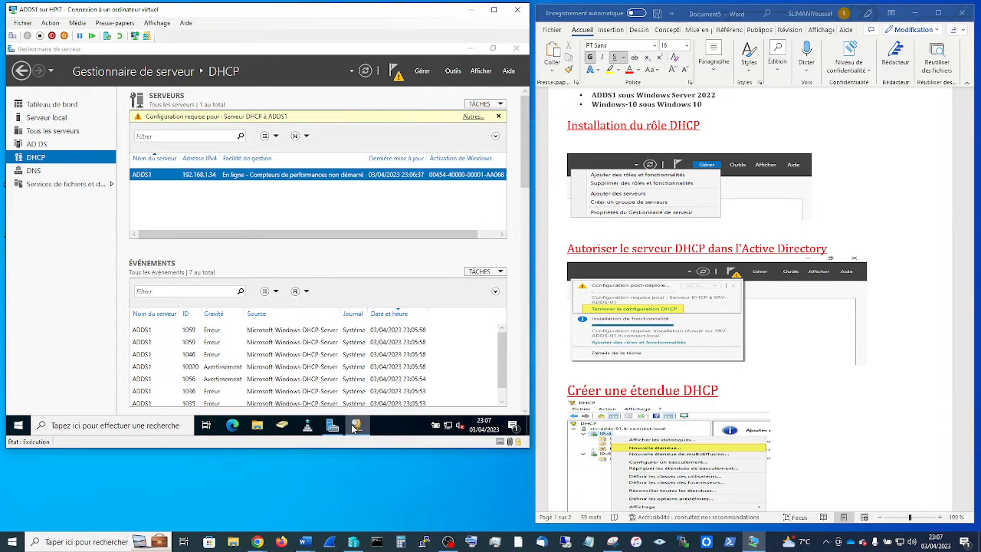
pyautogui.rightClick(354, 429)
pyautogui.click(353, 405)
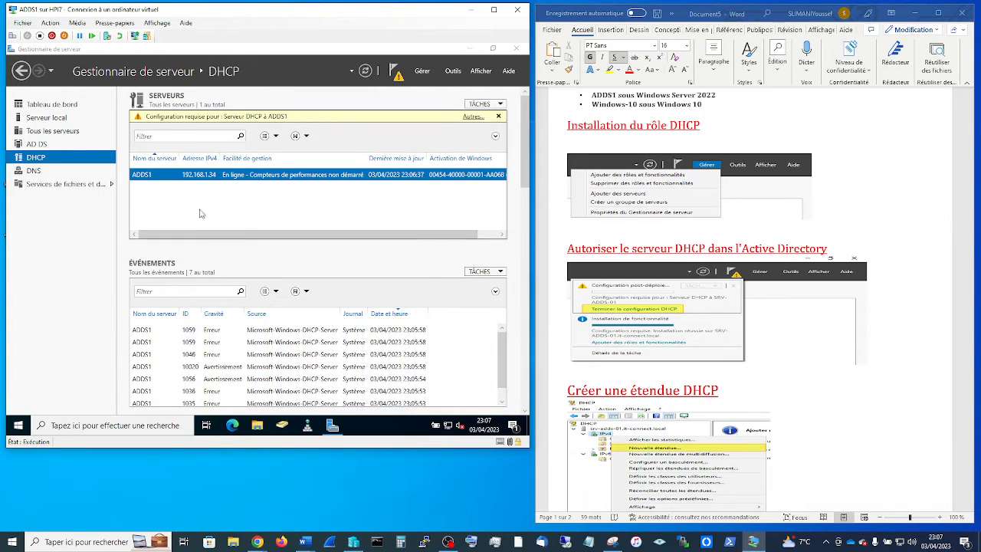
pyautogui.click(398, 73)
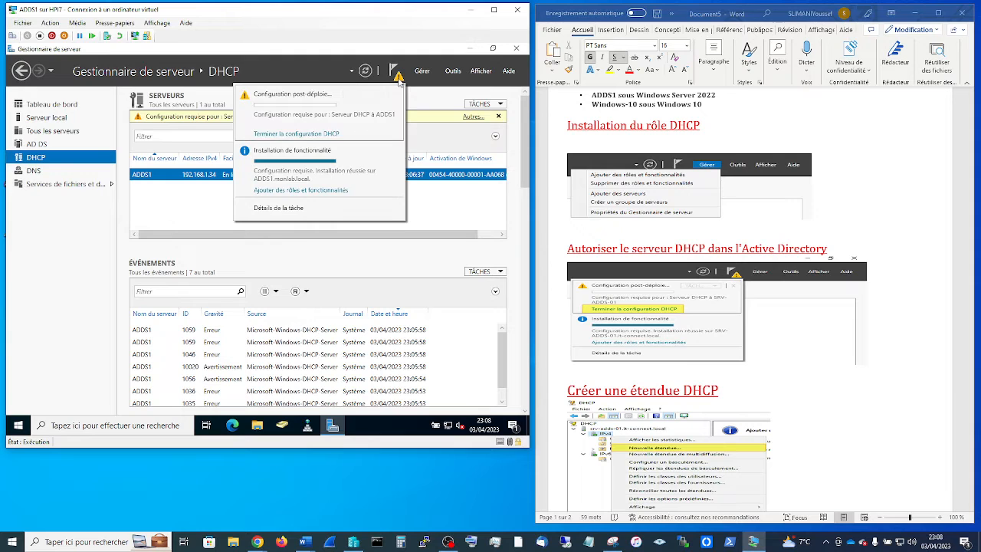
# - Finish DHCP configuration using MONLAB\administrateur credentials, creating security groups and authorising ADDS1
pyautogui.click(322, 134)
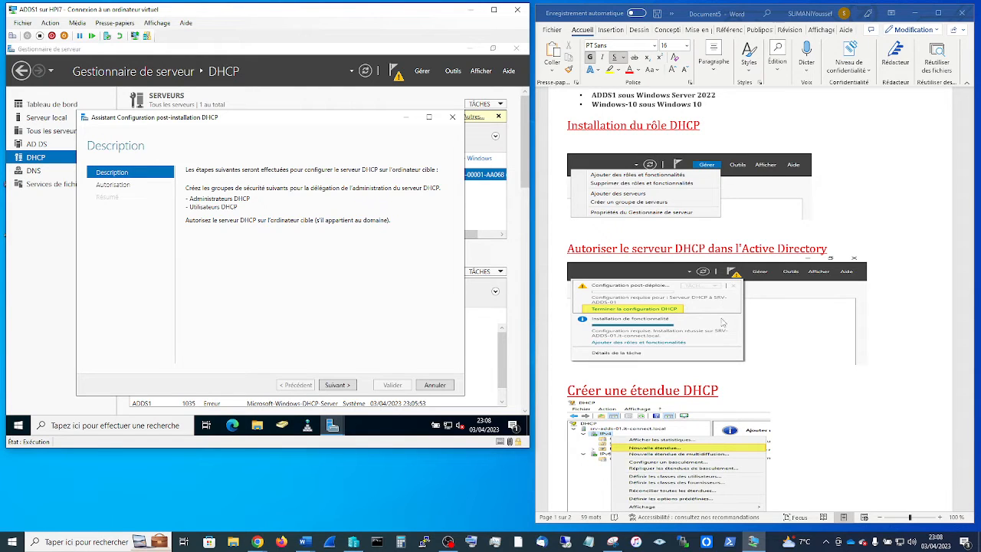
pyautogui.scroll(-1, 723, 325)
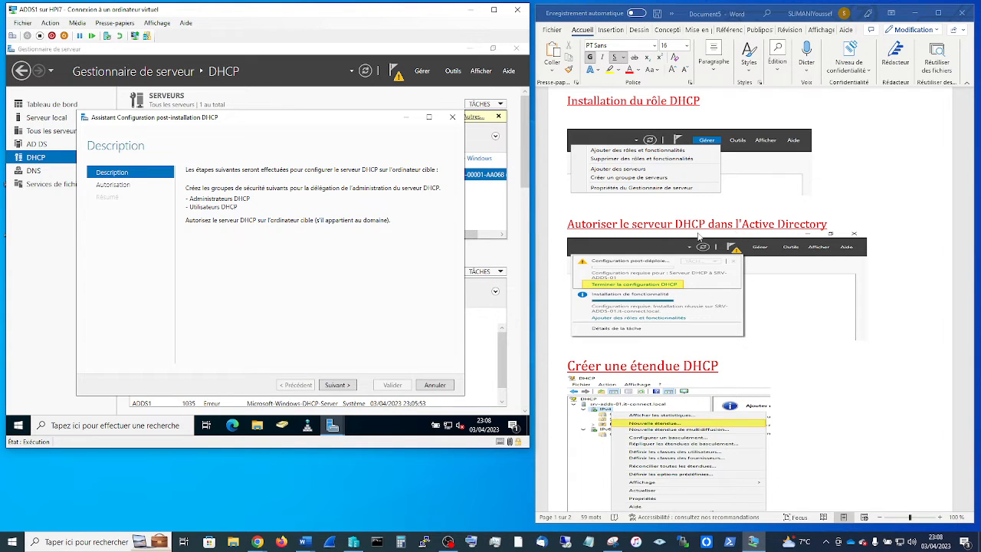
pyautogui.click(337, 385)
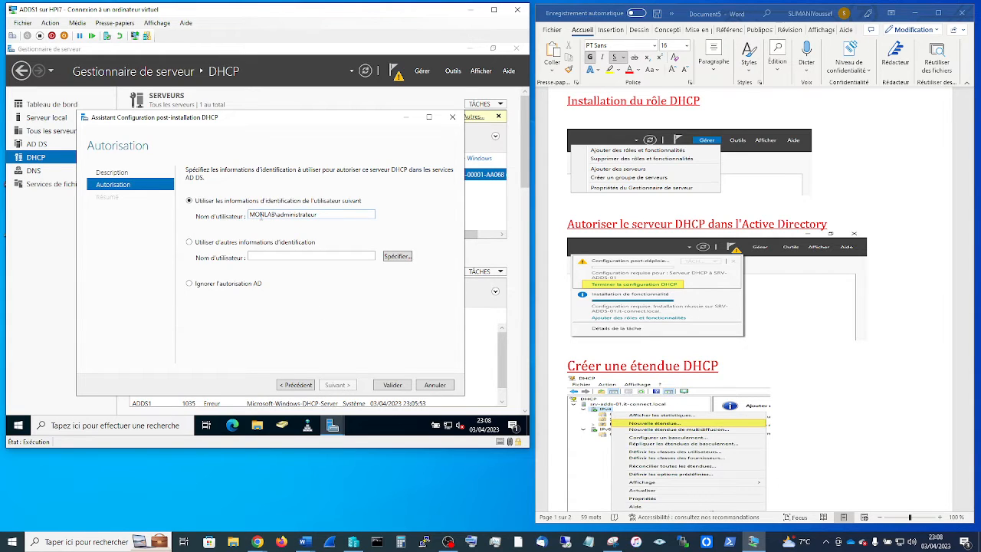
pyautogui.click(392, 385)
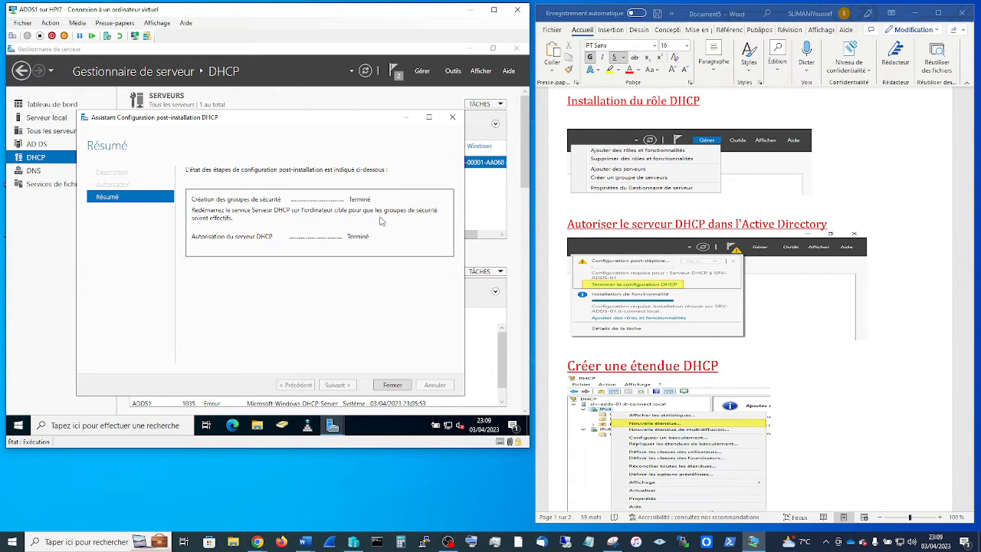
pyautogui.click(395, 385)
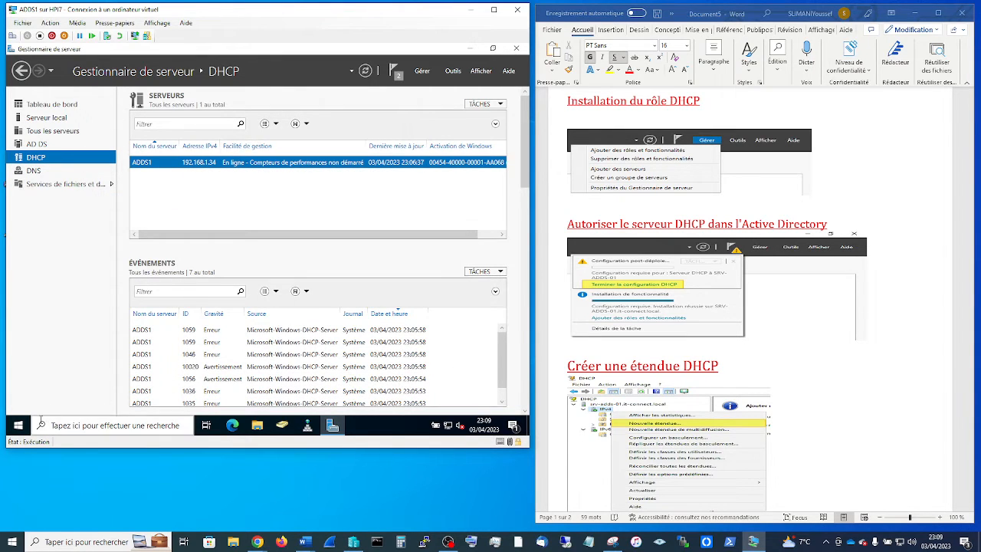
# - Restart ADDS1 with reason Autre (non planifié) and close the PuTTY configuration window
pyautogui.click(19, 426)
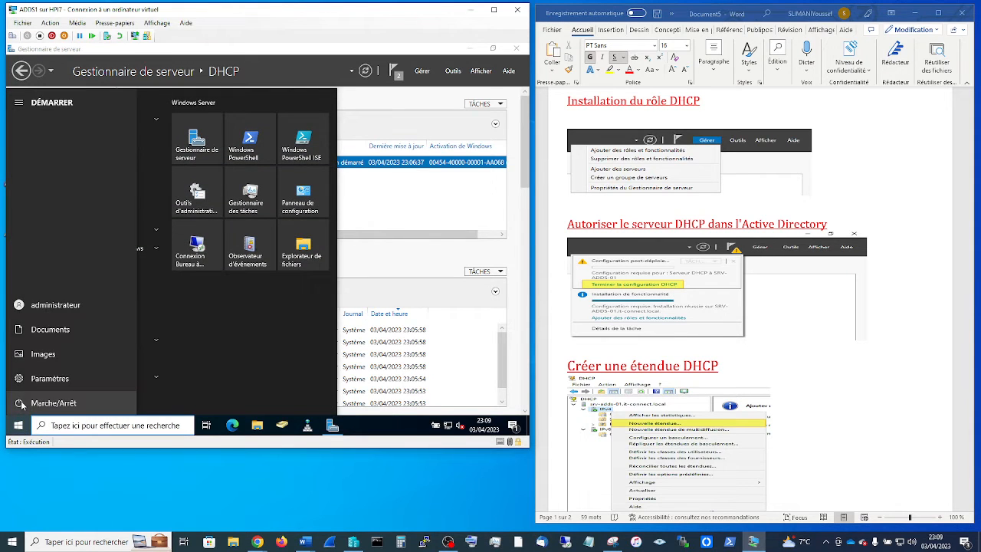
pyautogui.click(44, 402)
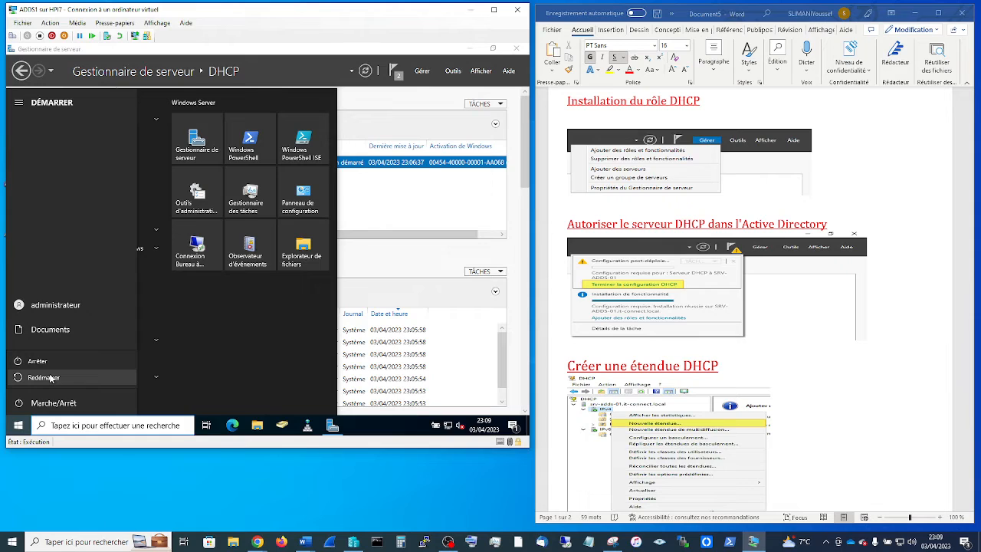
pyautogui.click(49, 377)
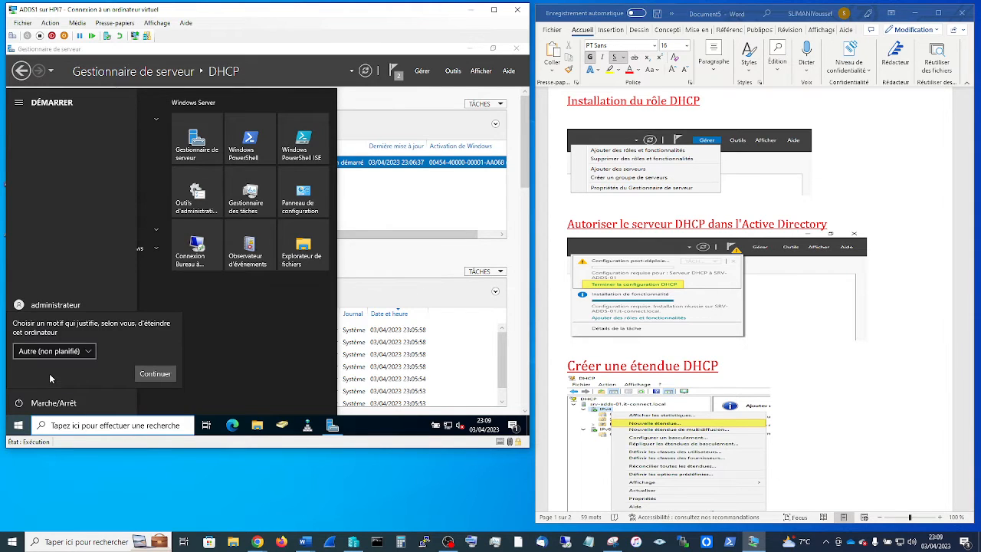
pyautogui.click(155, 374)
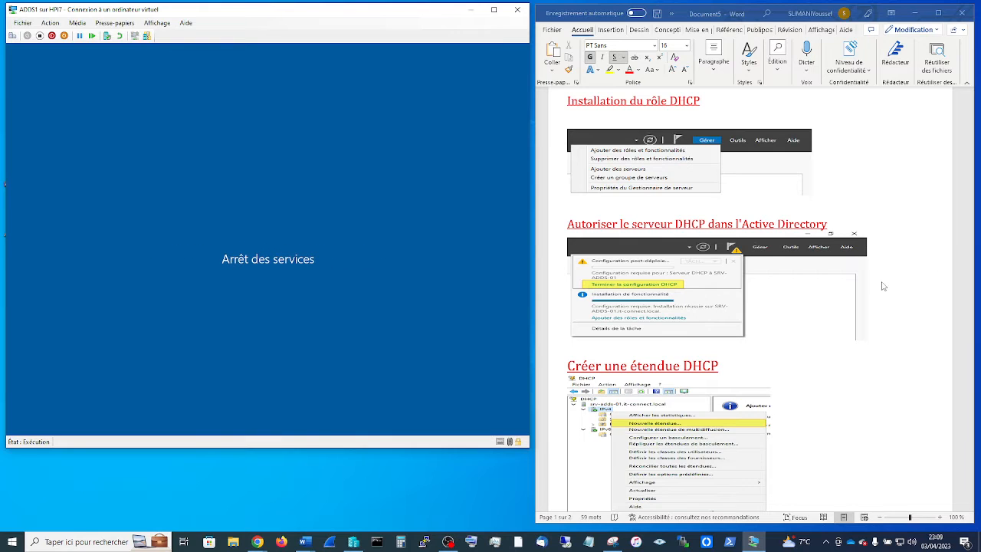
pyautogui.scroll(-3, 881, 293)
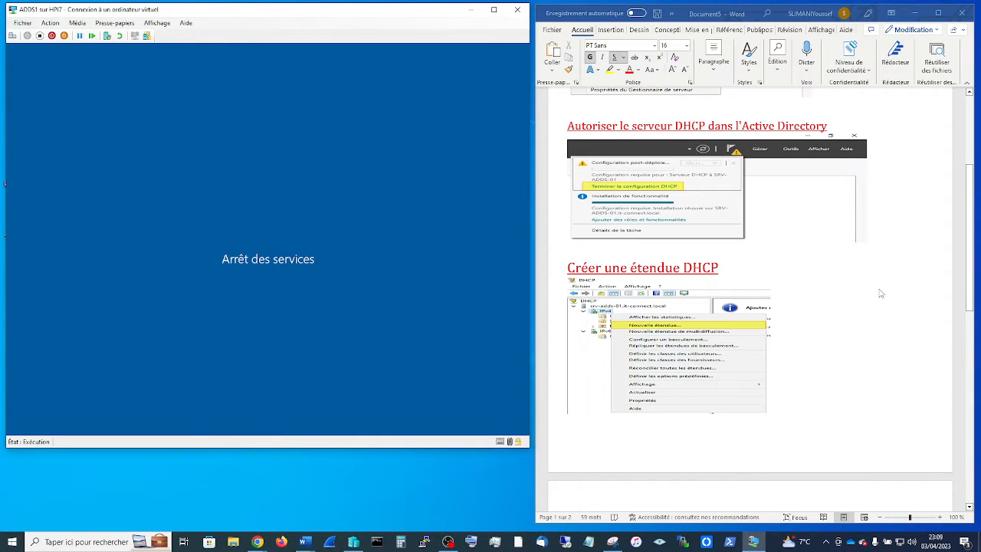
pyautogui.scroll(2, 881, 292)
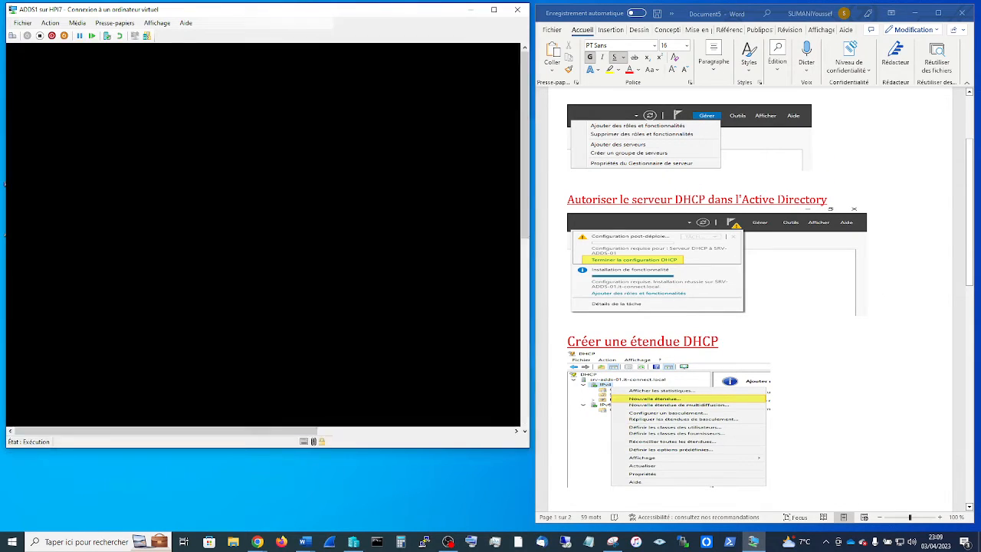
pyautogui.click(425, 541)
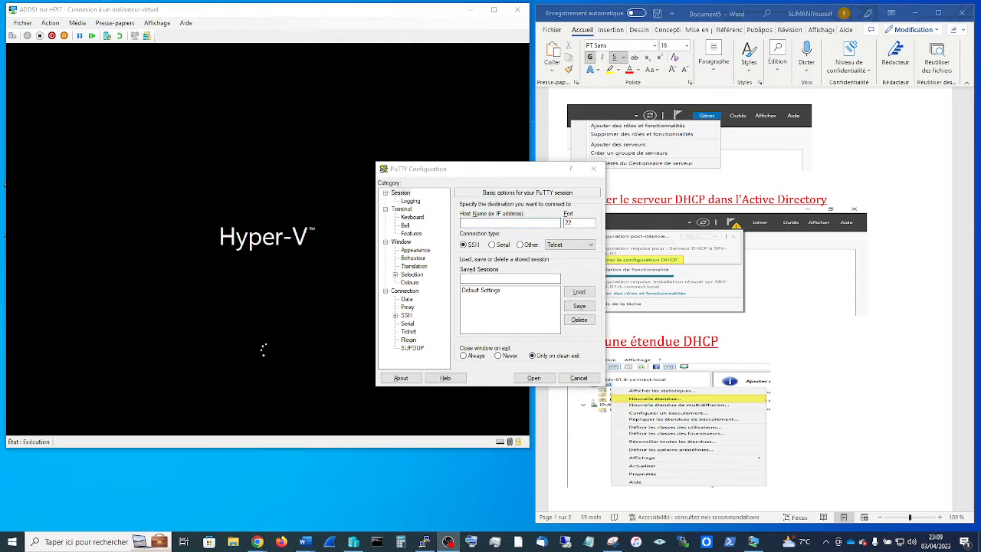
pyautogui.click(594, 168)
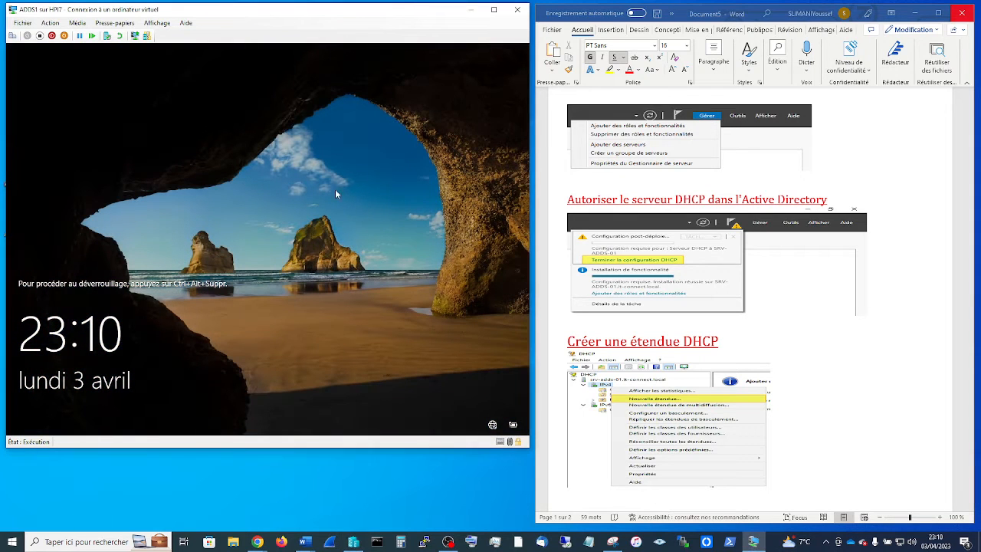
# - Sign back in to ADDS1 with the administrator password and show the DHCP server page in Server Manager
pyautogui.click(51, 23)
pyautogui.click(68, 35)
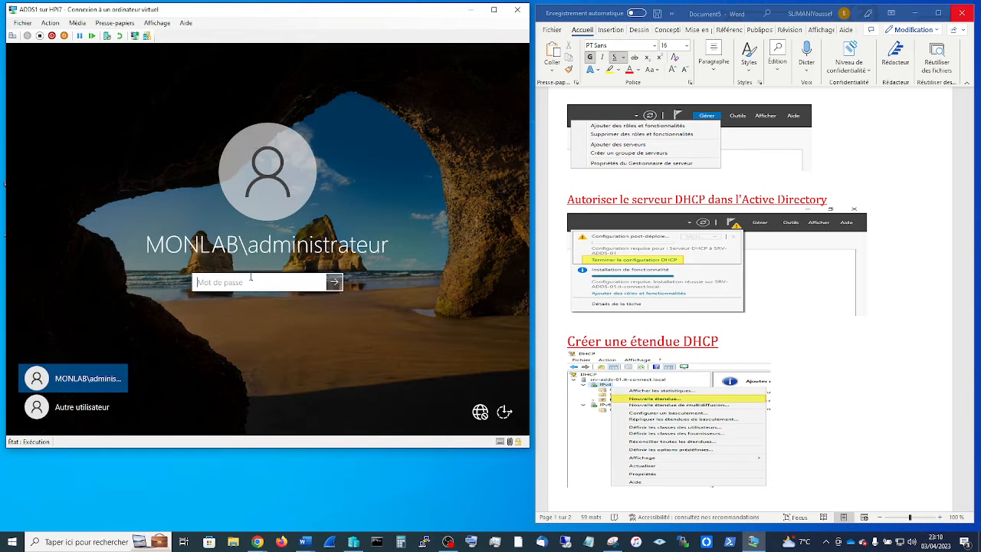
pyautogui.write('•••••••••••••')
pyautogui.press('Return')
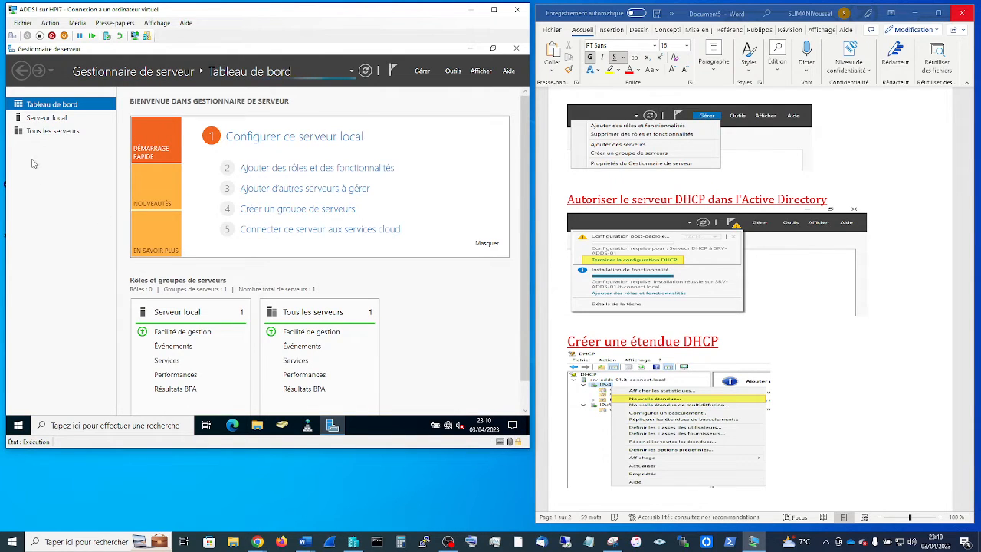
pyautogui.scroll(-1, 305, 349)
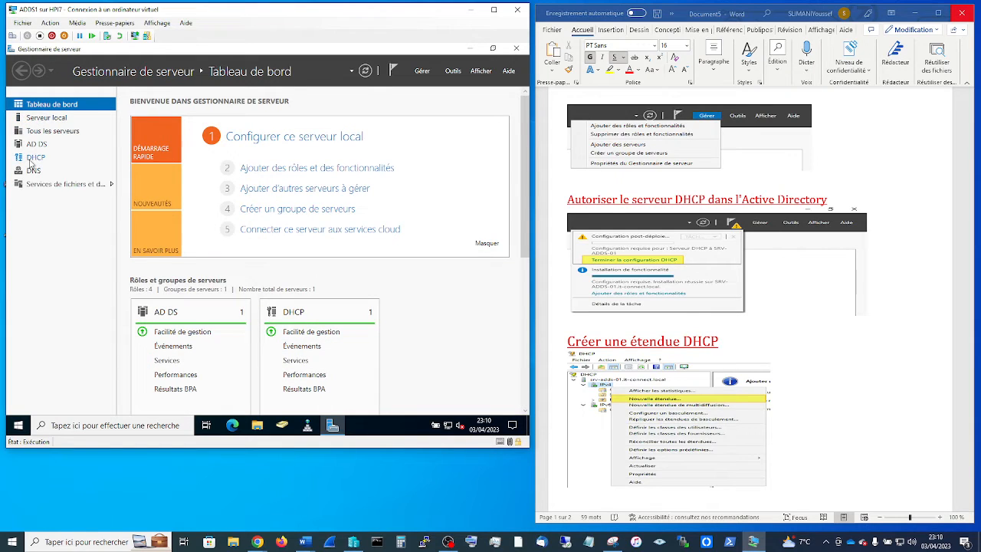
pyautogui.click(34, 158)
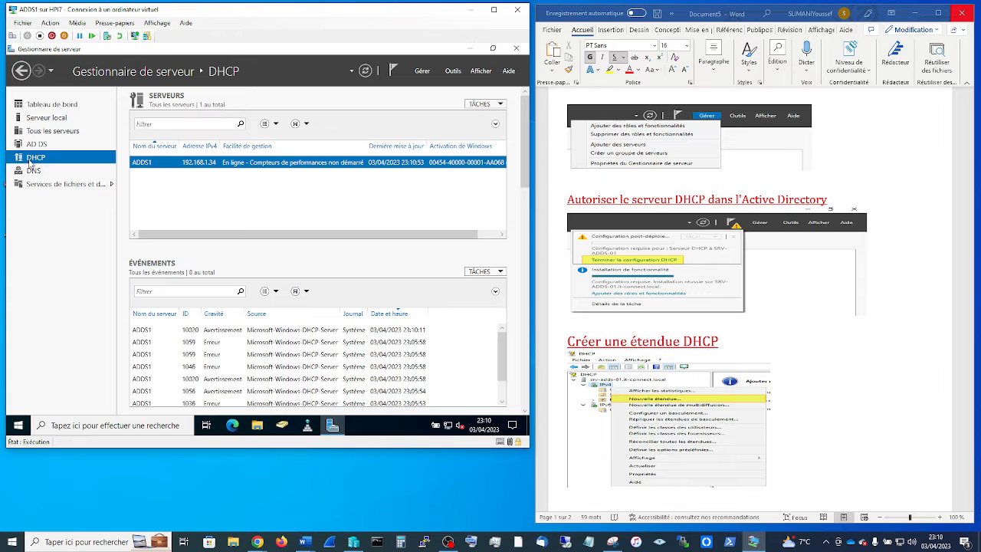
# - Launch the DHCP management console for ADDS1 and maximize it
pyautogui.rightClick(199, 162)
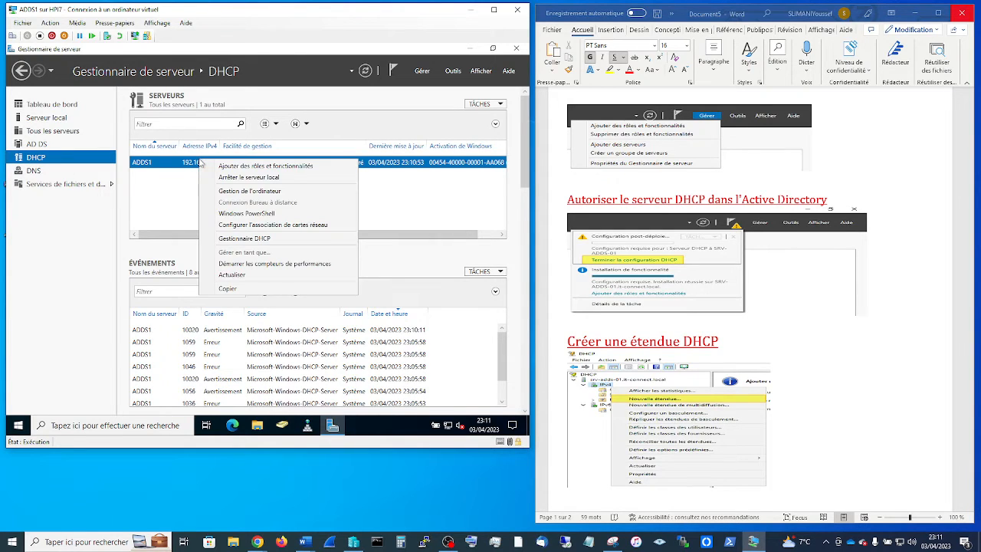
pyautogui.click(246, 240)
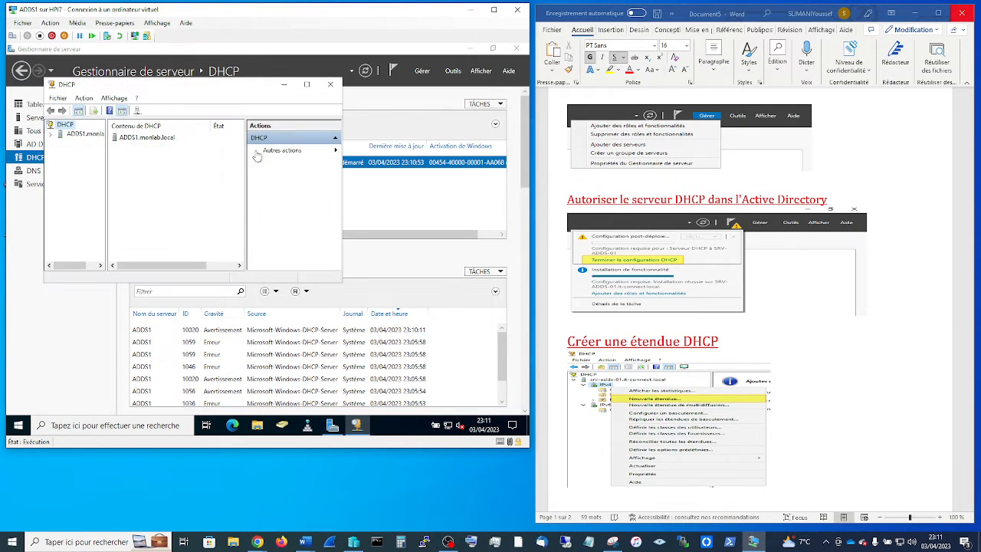
pyautogui.click(308, 86)
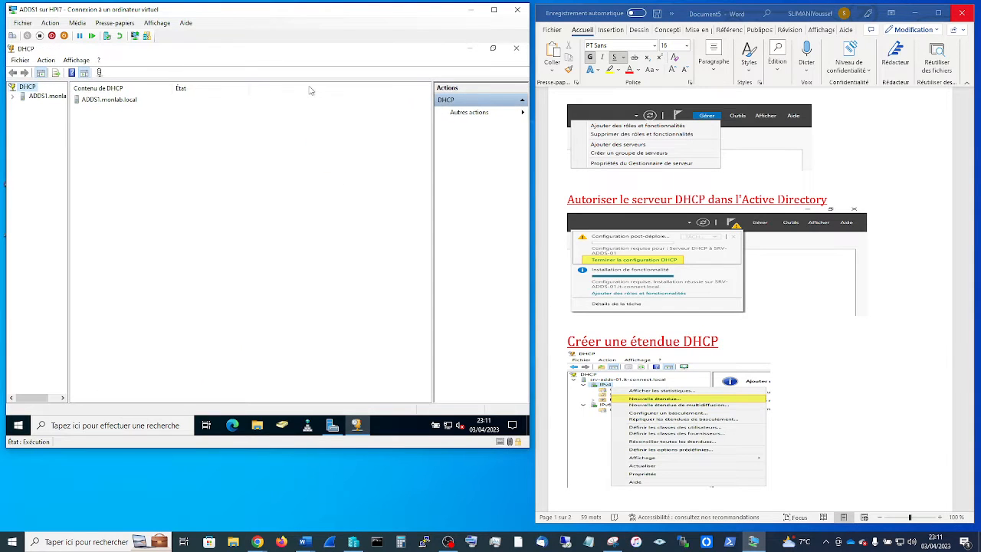
# - Expand ADDS1.monlab.local, IPv4, IPv6 and Filtres, widening the tree pane to read the entries
pyautogui.click(14, 98)
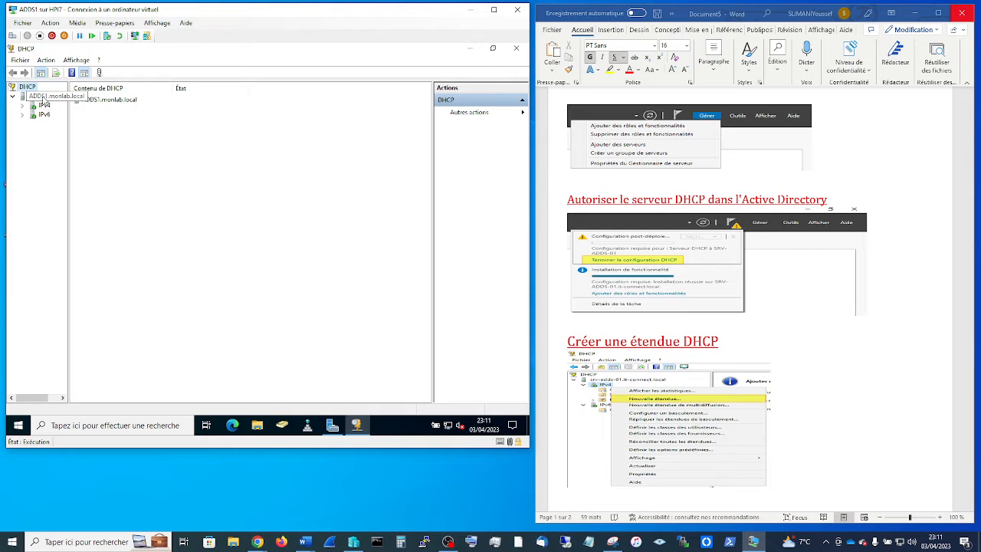
pyautogui.click(35, 96)
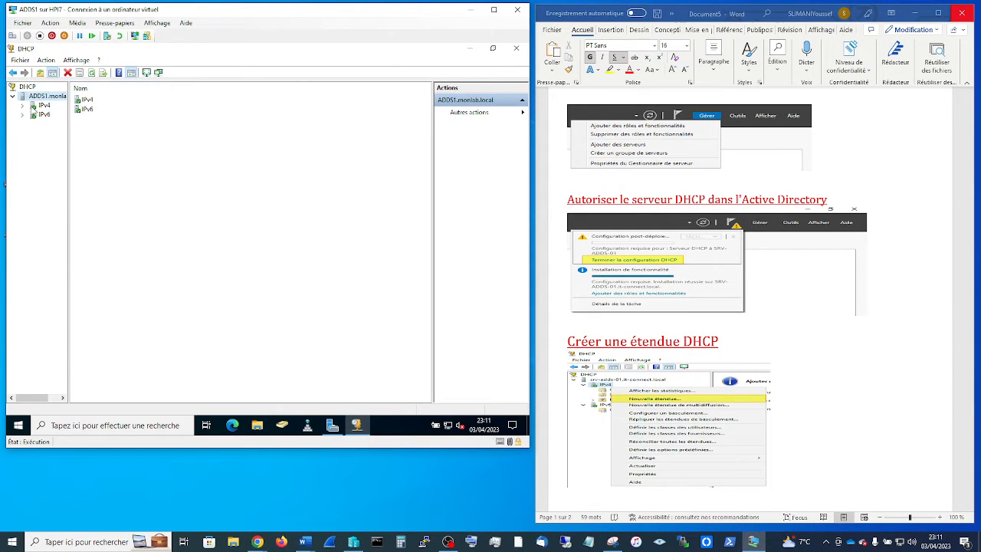
pyautogui.click(22, 105)
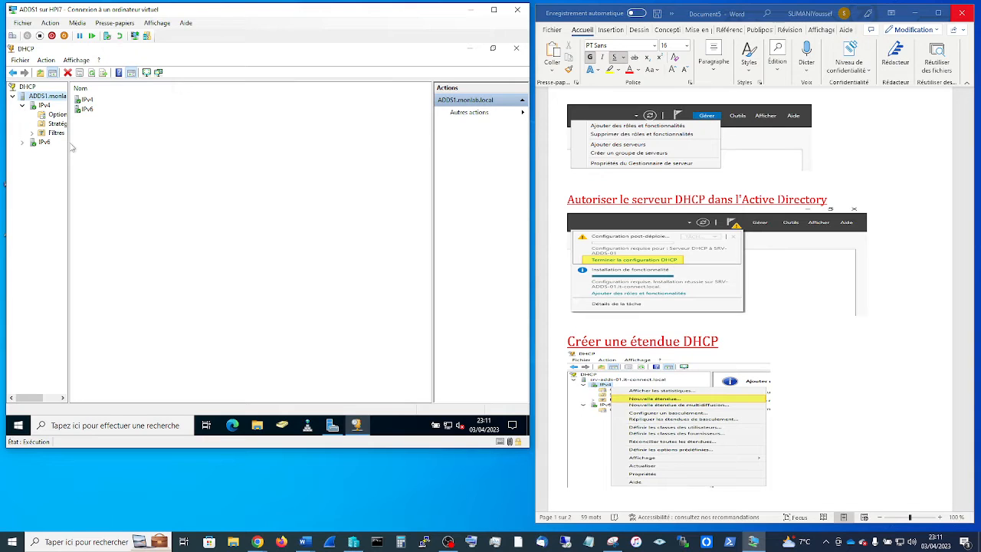
pyautogui.moveTo(70, 146); pyautogui.dragTo(117, 147)
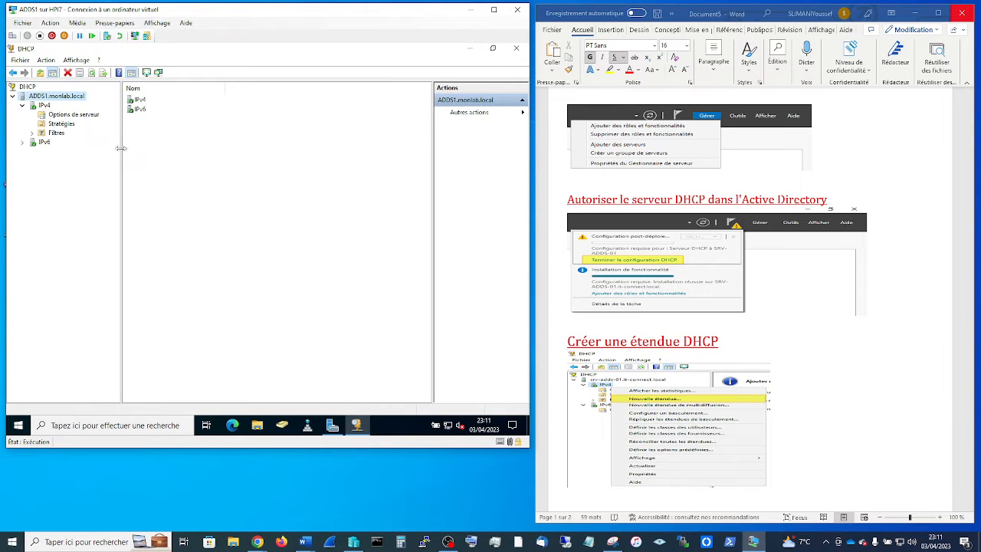
pyautogui.click(24, 143)
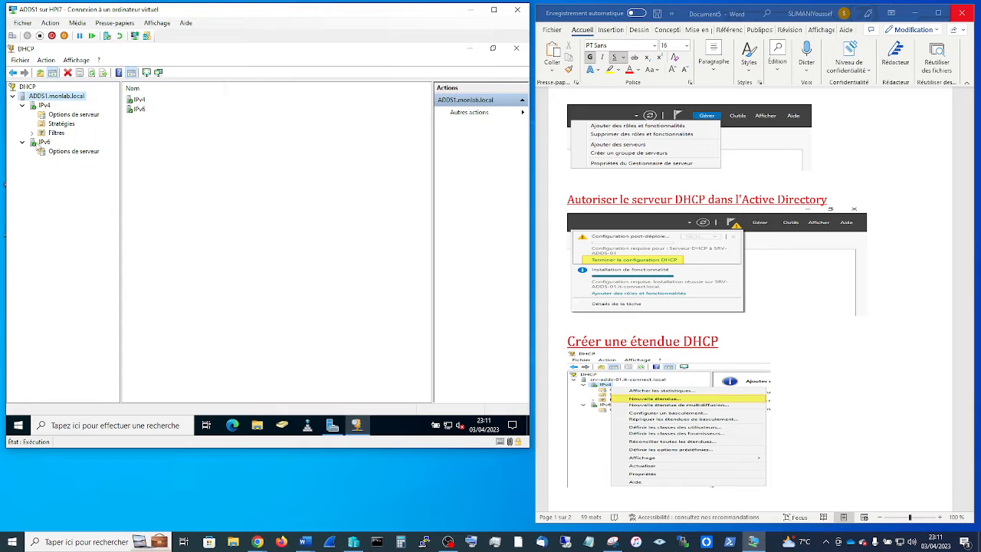
pyautogui.click(52, 154)
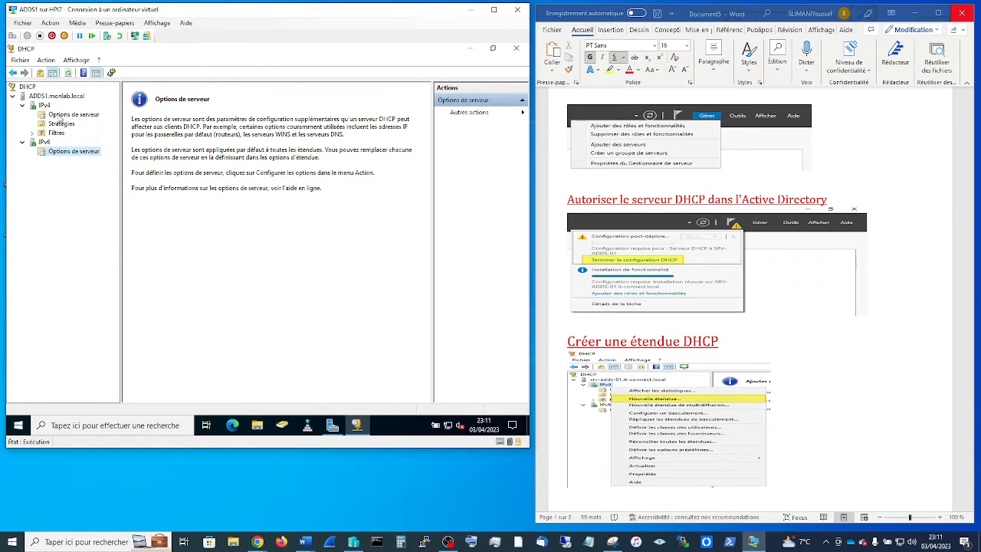
pyautogui.click(61, 115)
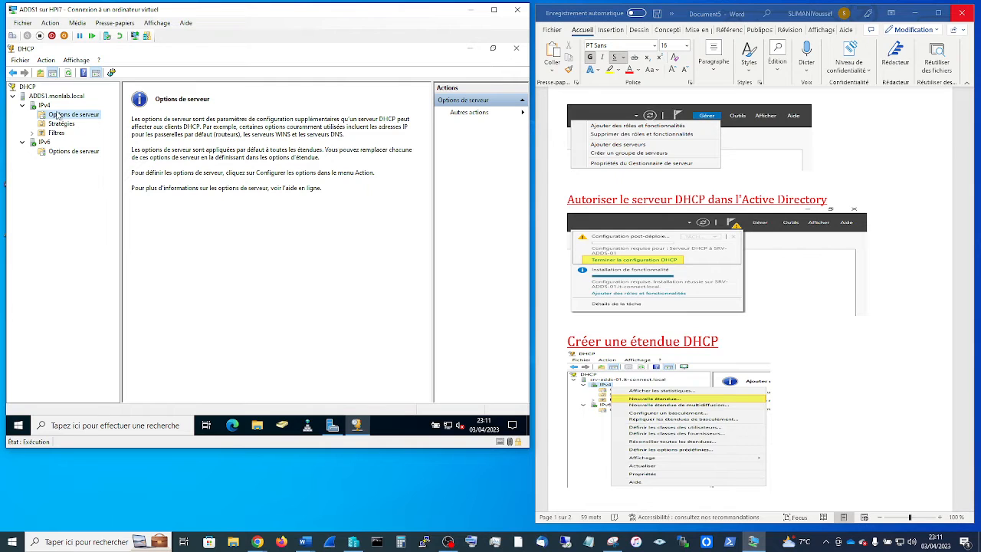
pyautogui.click(25, 108)
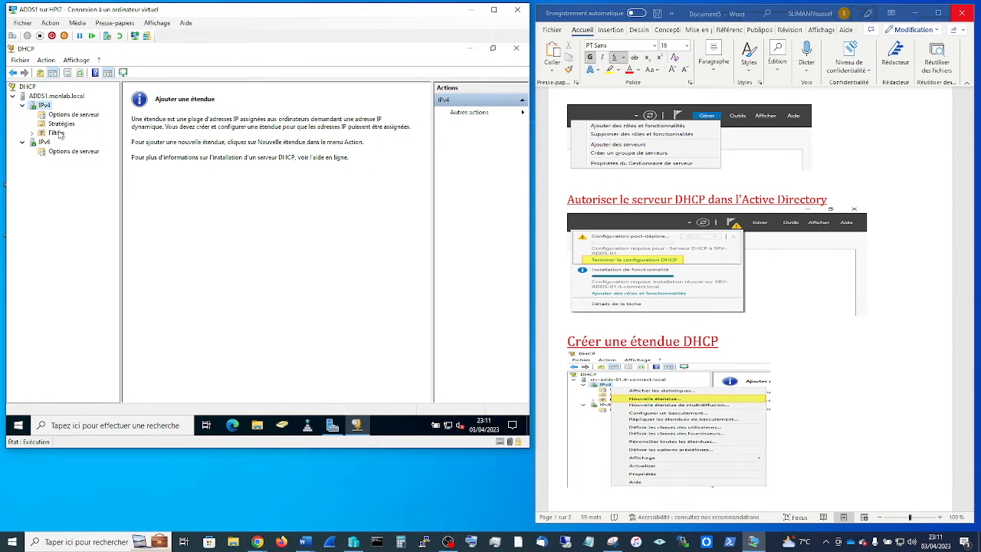
pyautogui.click(32, 133)
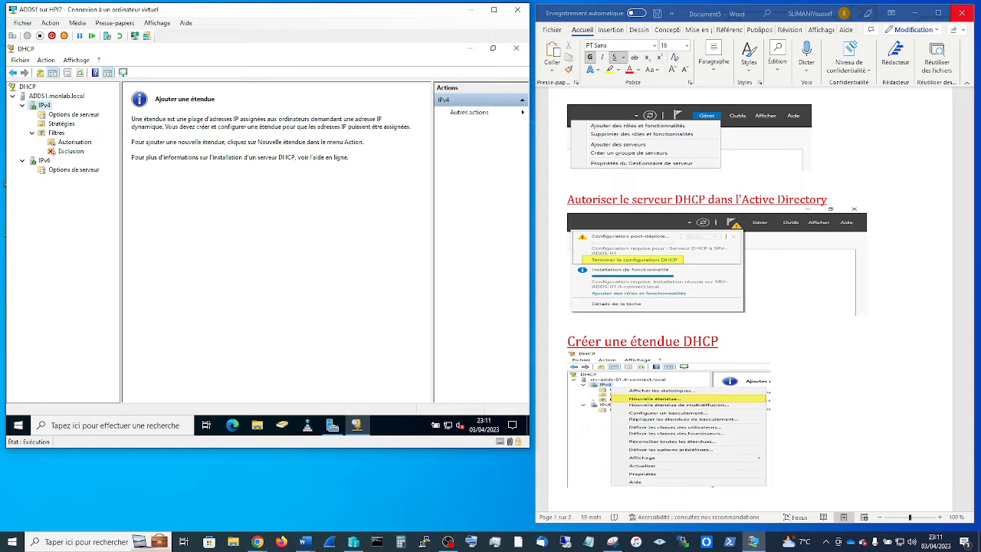
pyautogui.click(282, 425)
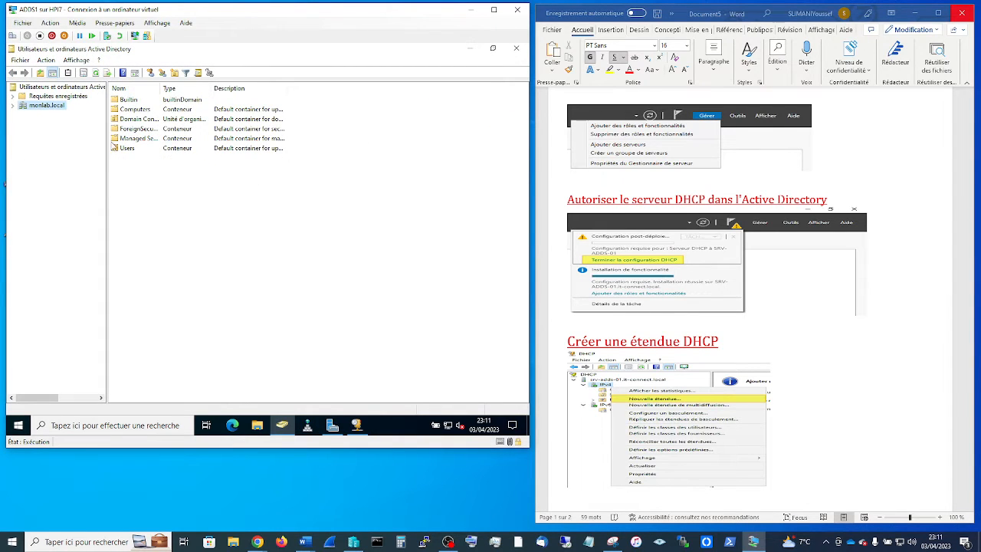
pyautogui.click(12, 106)
pyautogui.click(46, 161)
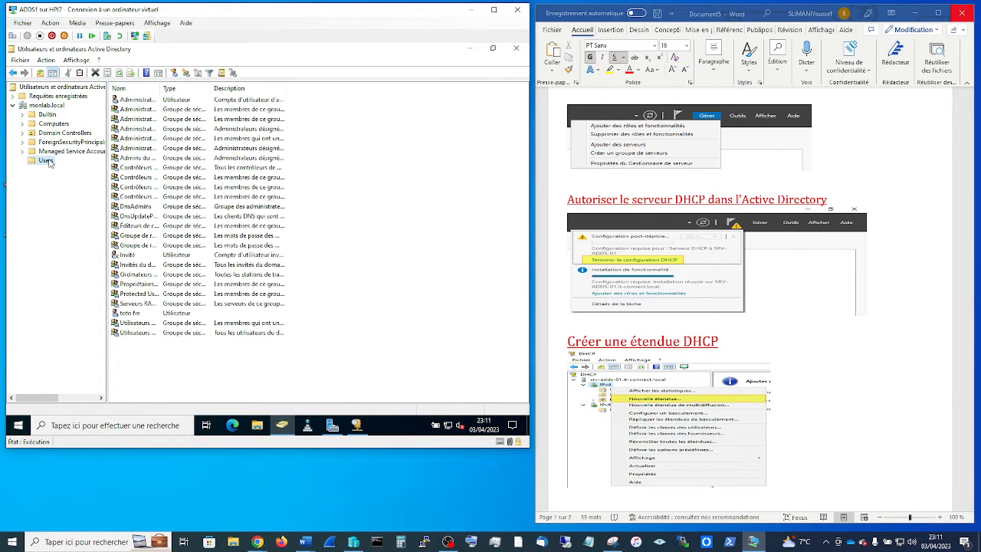
pyautogui.moveTo(161, 88); pyautogui.dragTo(266, 89)
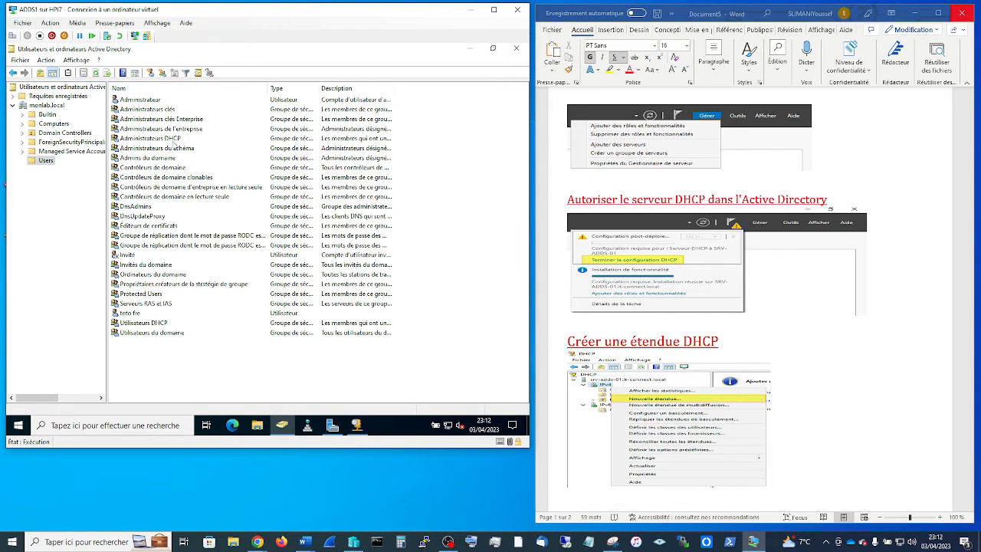
pyautogui.click(166, 140)
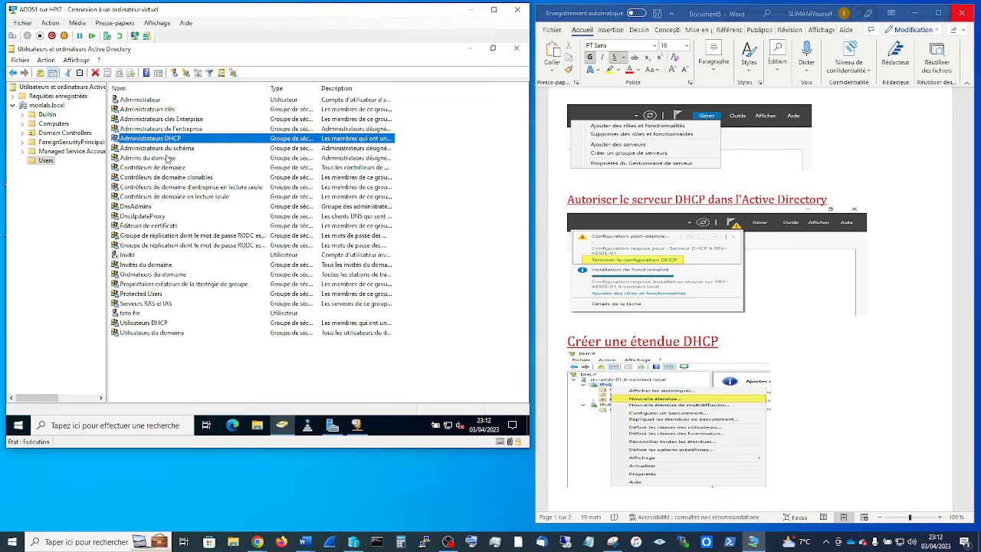
pyautogui.click(153, 324)
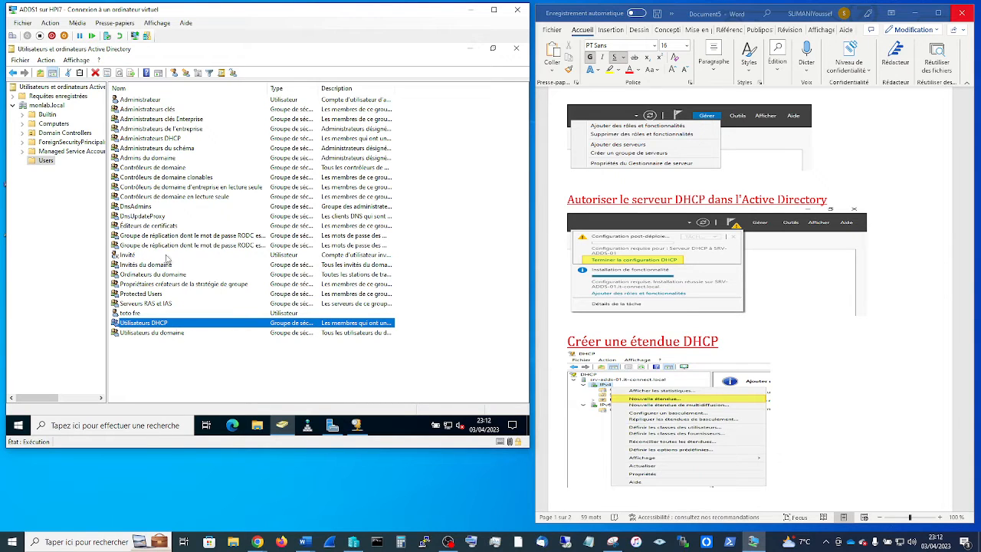
pyautogui.click(470, 52)
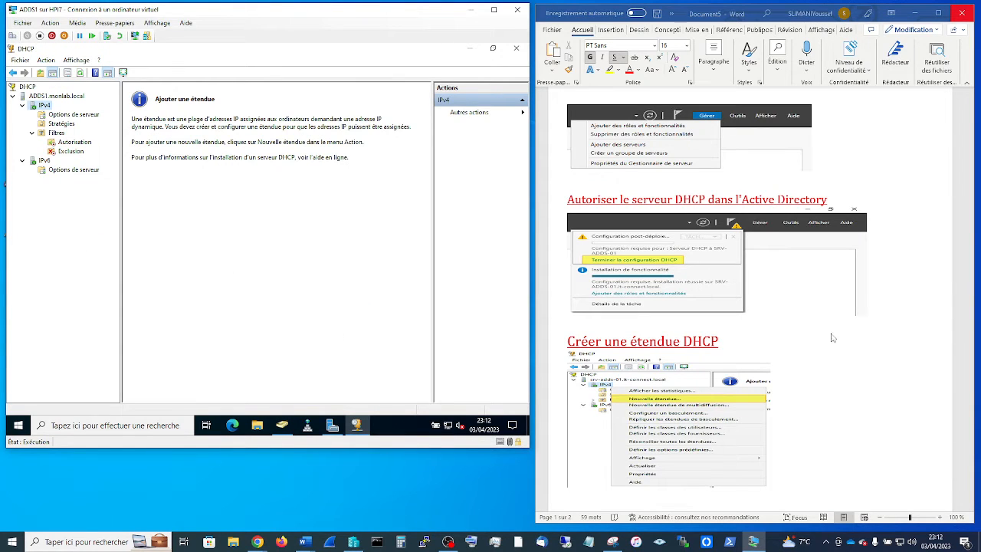
# - Start the New Scope wizard on IPv4 and get past its welcome page
pyautogui.scroll(-1, 689, 335)
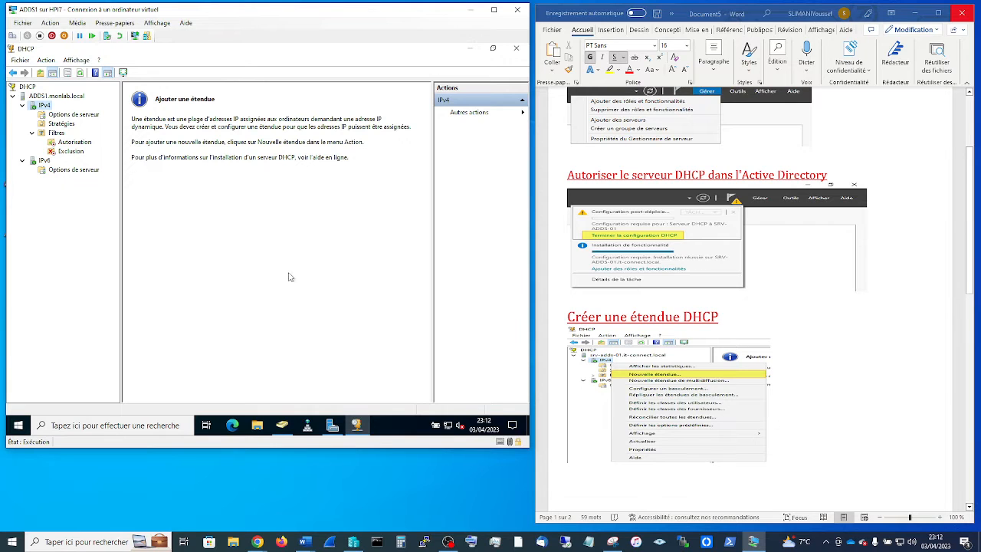
pyautogui.rightClick(40, 108)
pyautogui.click(76, 126)
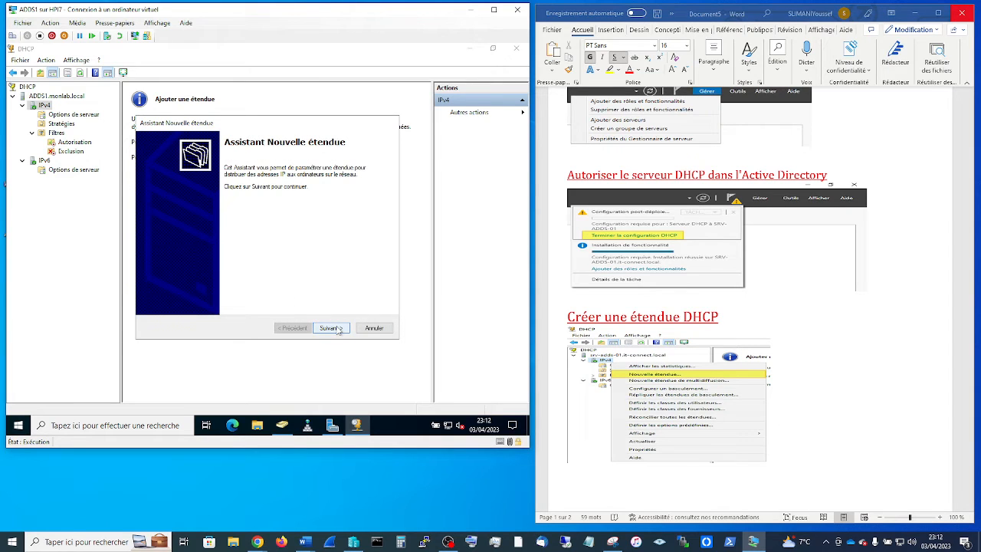
pyautogui.scroll(-4, 851, 337)
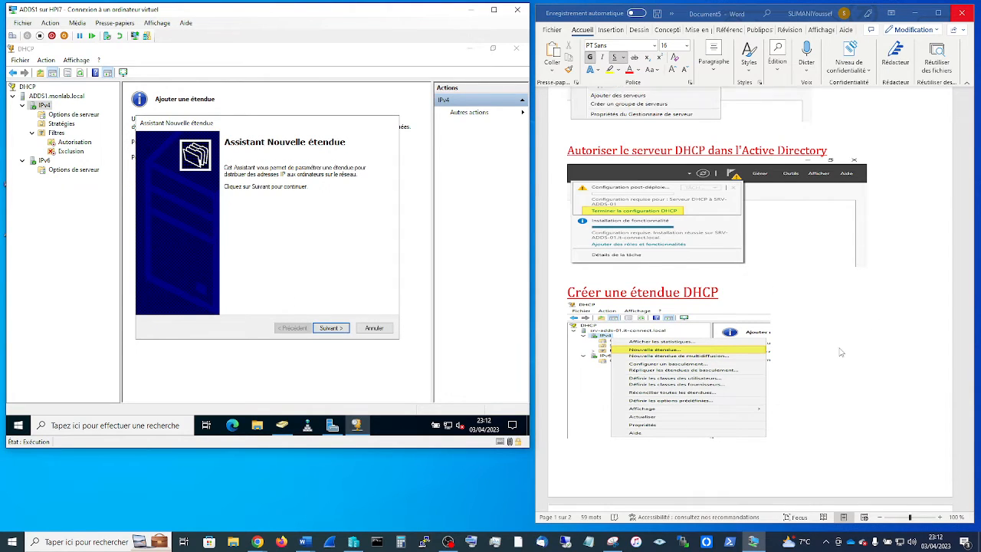
pyautogui.scroll(-2, 840, 352)
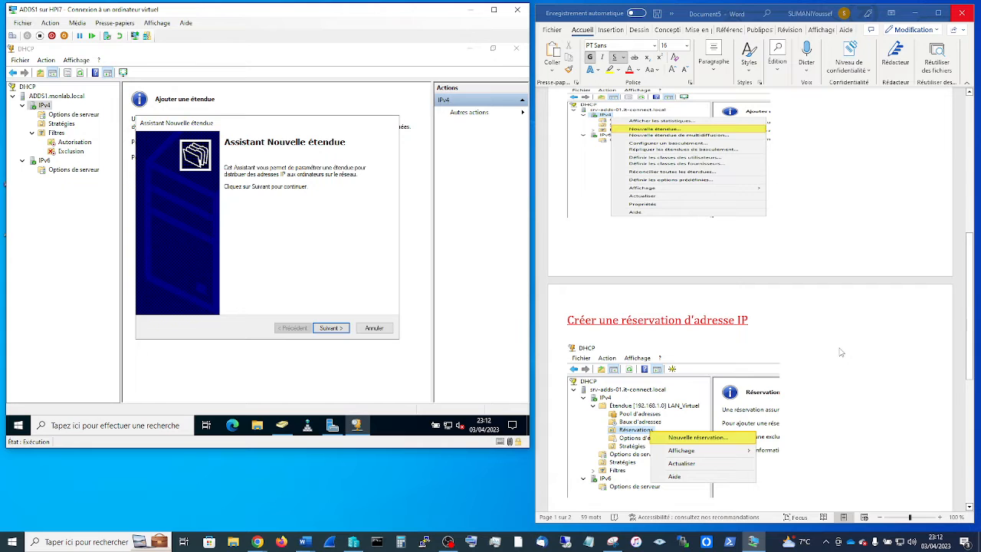
pyautogui.scroll(-3, 841, 352)
pyautogui.scroll(5, 841, 352)
pyautogui.scroll(2, 841, 352)
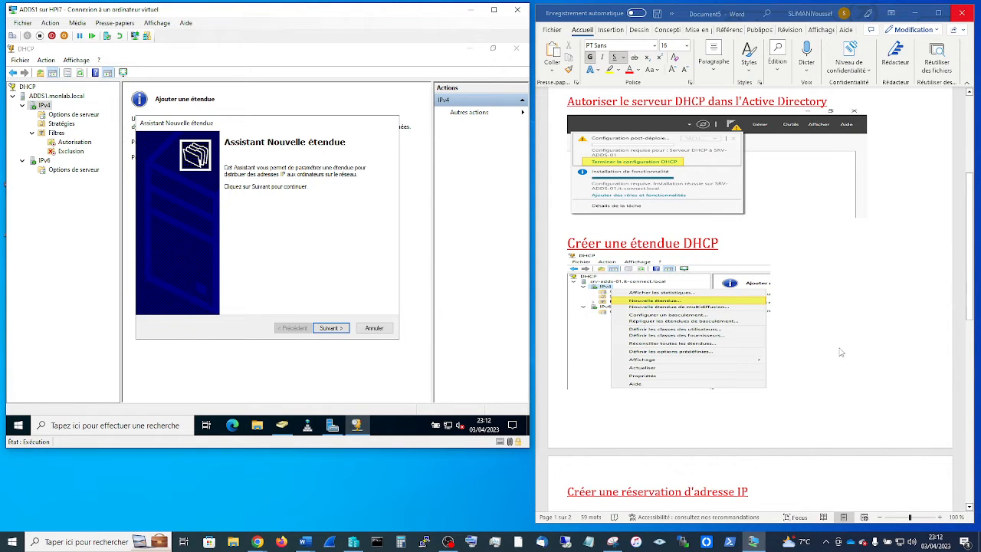
pyautogui.click(330, 328)
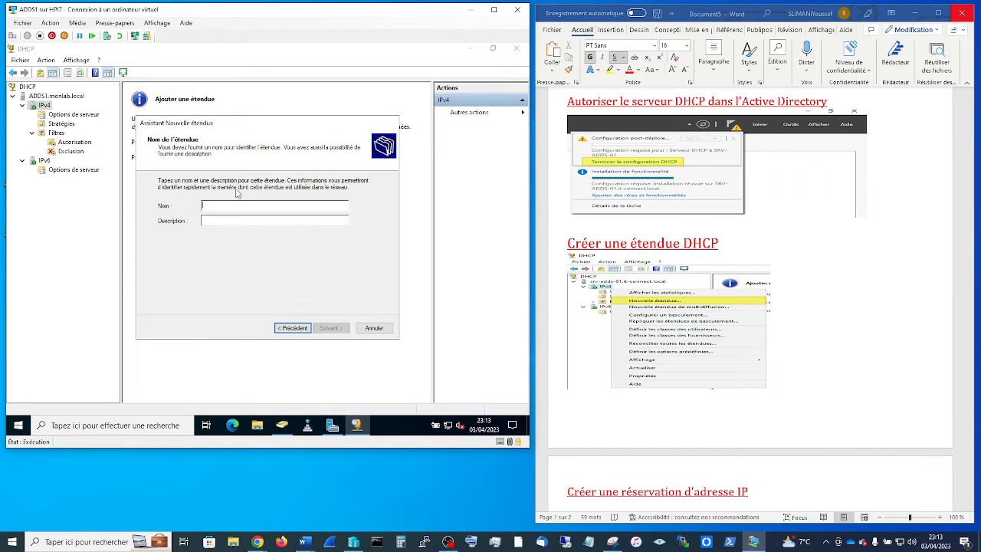
# - Name the scope 'client' with range 192.168.1.1–192.168.1.254 and mask 255.255.255.0
pyautogui.write('client')
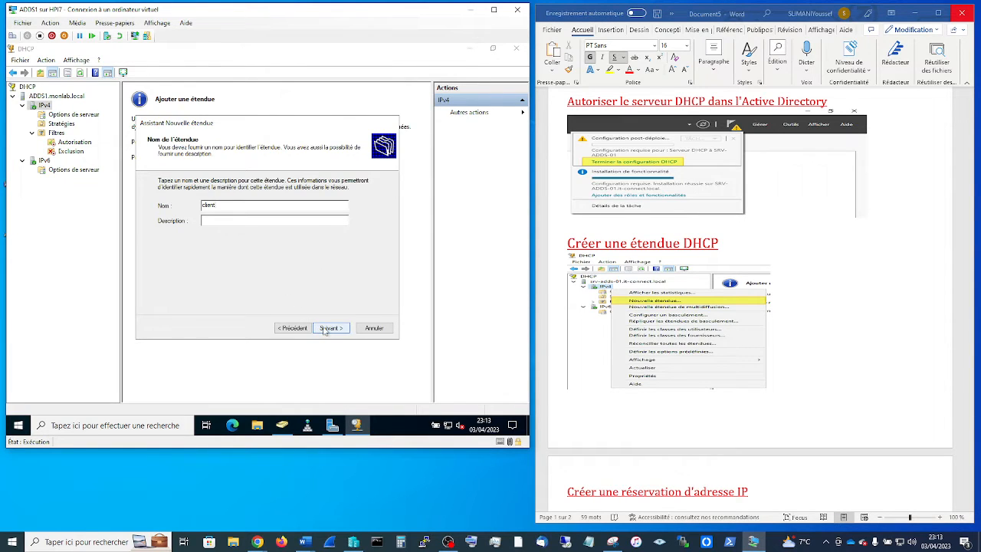
pyautogui.click(325, 330)
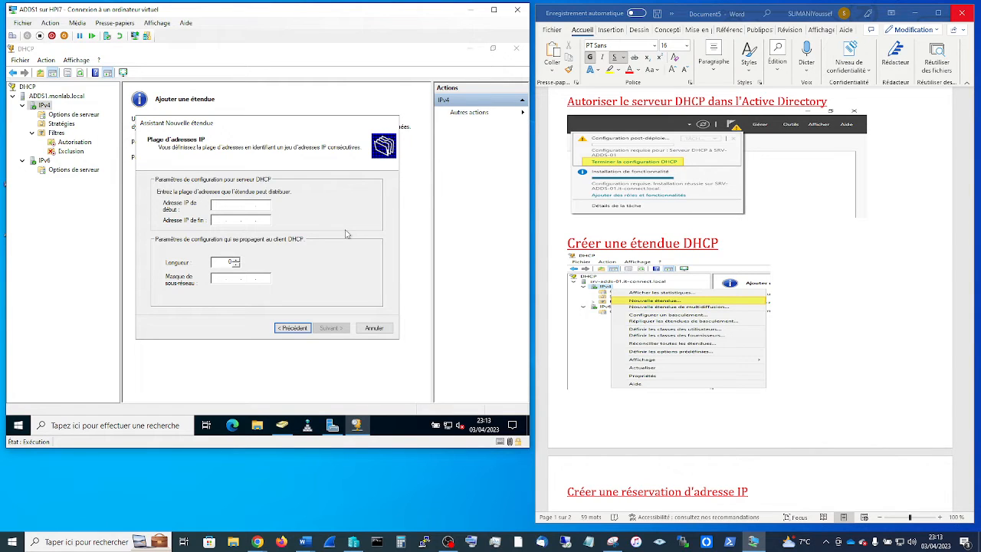
pyautogui.write('192.168.1.1')
pyautogui.click(219, 219)
pyautogui.write('192.168.1.')
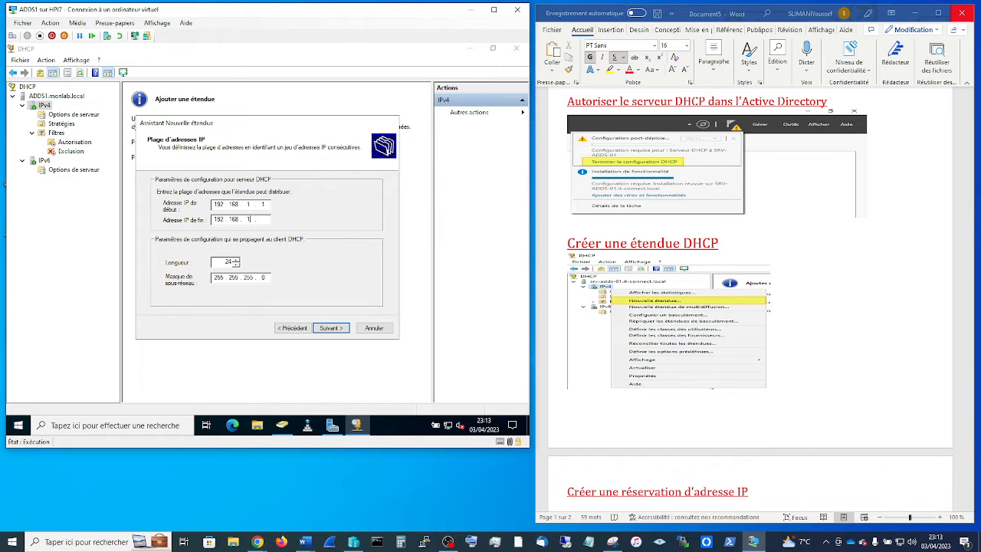
pyautogui.write('254')
pyautogui.click(332, 328)
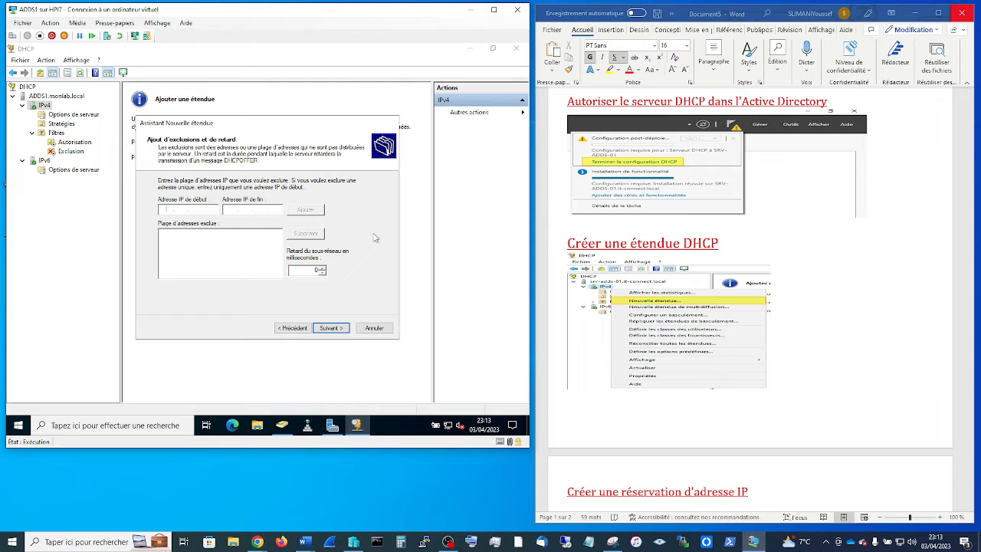
# - Exclude 192.168.1.25–192.168.1.30 from the scope after correcting the mistyped end address
pyautogui.click(166, 209)
pyautogui.write('192.')
pyautogui.write('168.')
pyautogui.write('1.25')
pyautogui.write('192 . 168 . ')
pyautogui.write('30')
pyautogui.click(307, 212)
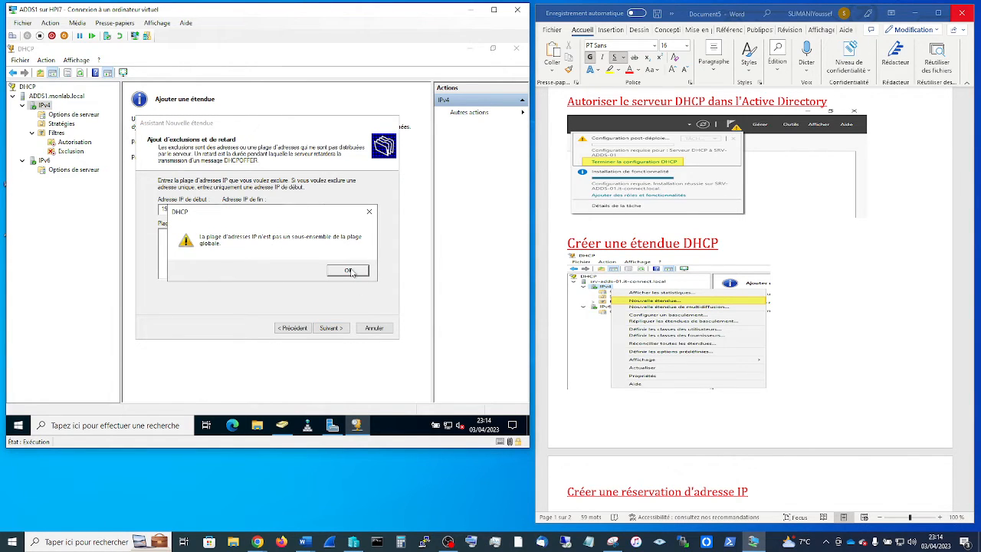
pyautogui.click(349, 271)
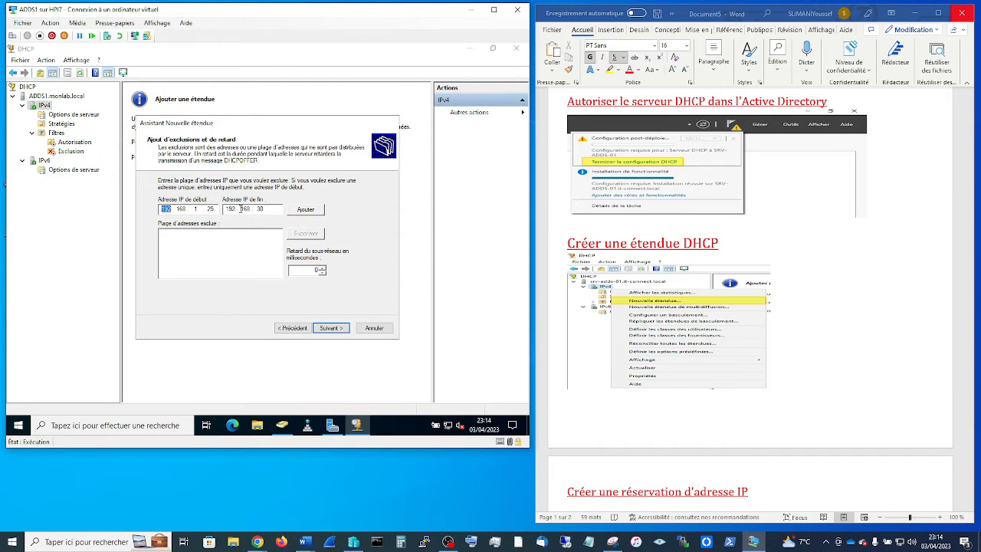
pyautogui.click(241, 208)
pyautogui.press('BackSpace')
pyautogui.write('.30')
pyautogui.click(306, 210)
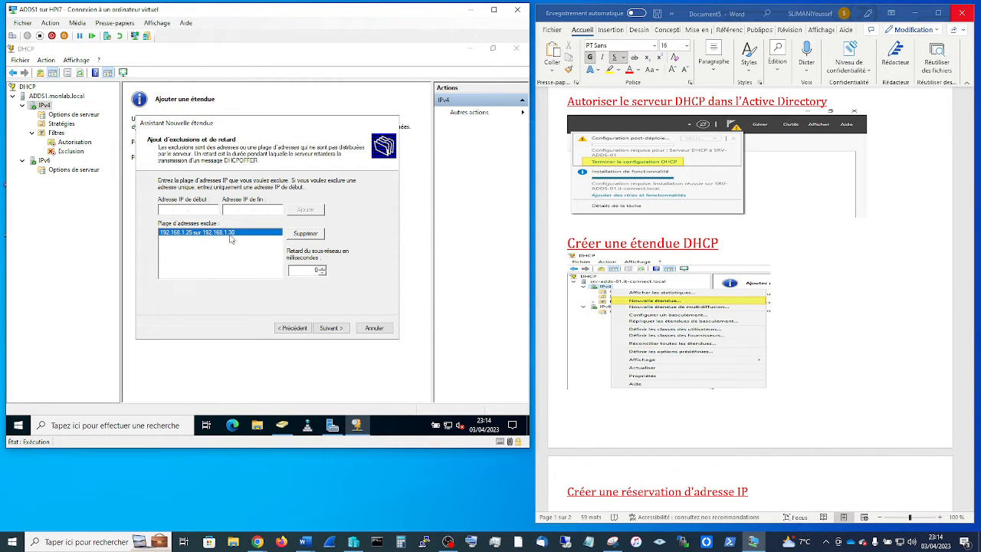
pyautogui.click(330, 328)
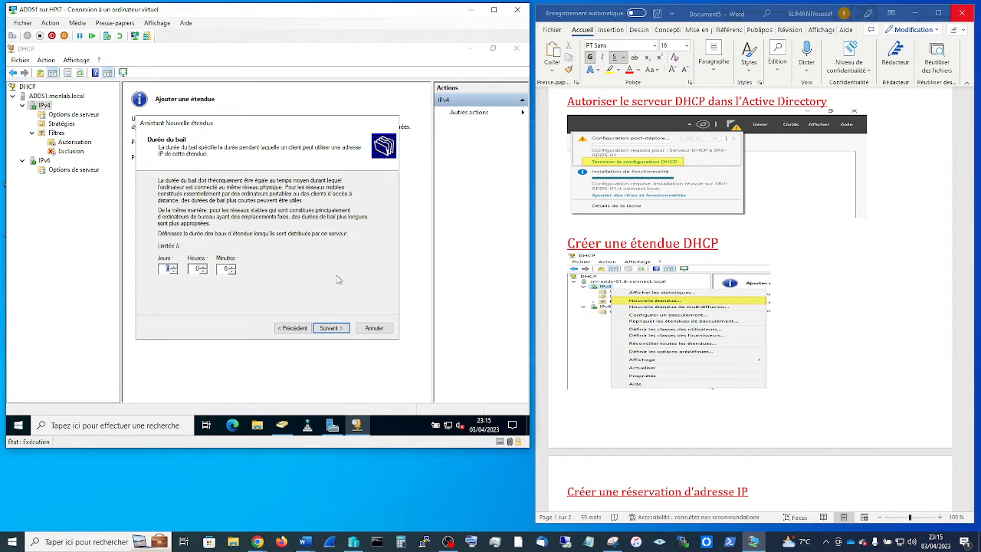
# - Keep the default 8-day lease and choose to configure DHCP options now
pyautogui.click(331, 329)
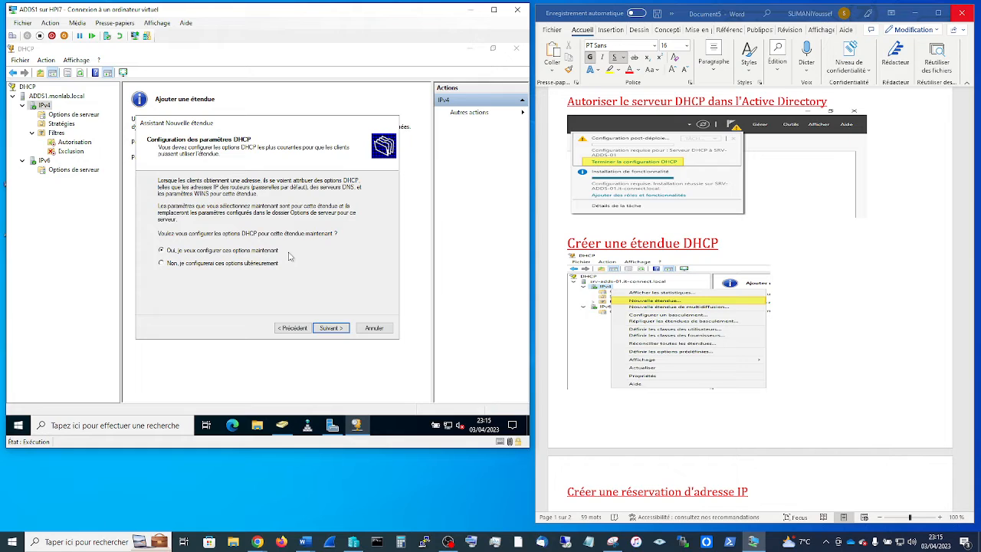
pyautogui.click(331, 328)
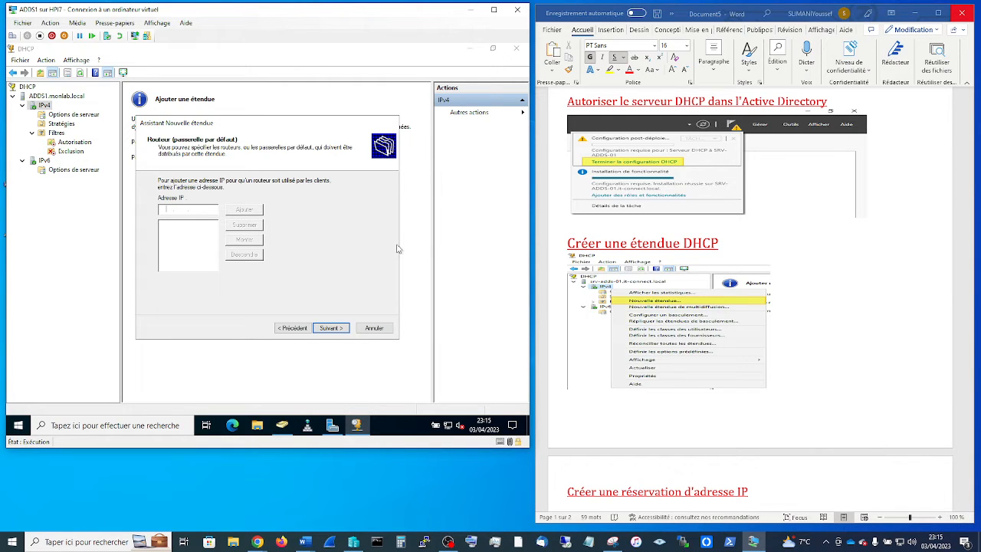
# - Add 192.168.1.254 as the scope's default gateway
pyautogui.write('192.168.')
pyautogui.write('54')
pyautogui.click(251, 212)
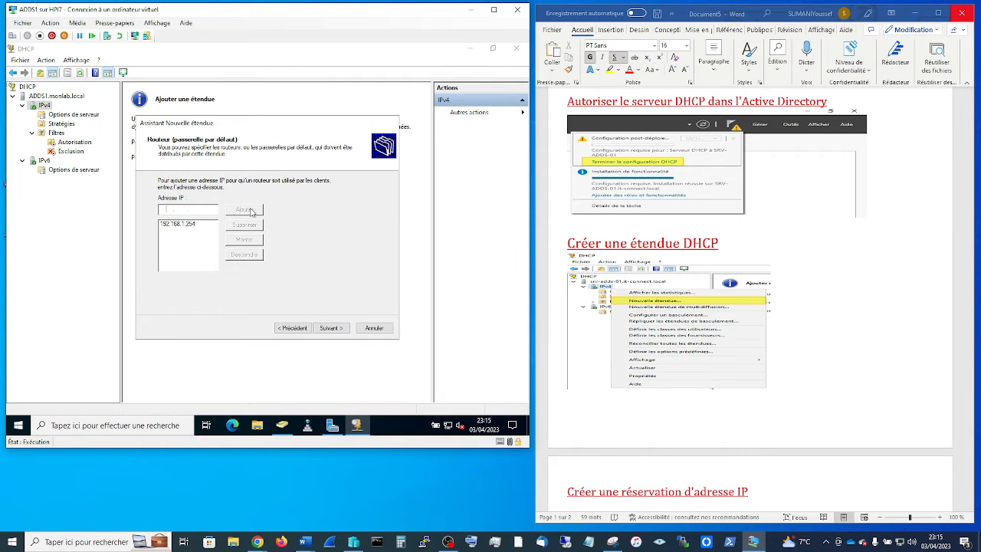
pyautogui.click(330, 328)
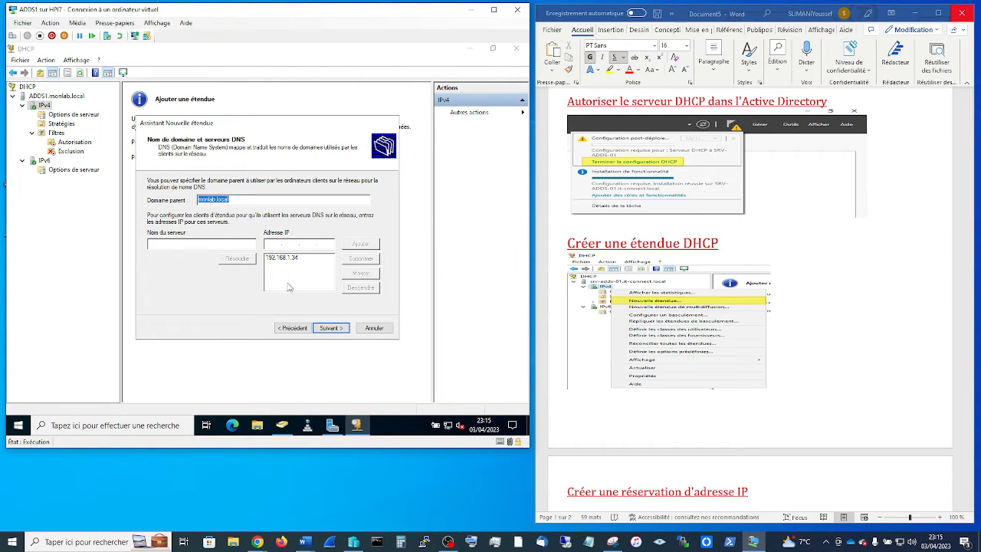
# - Accept DNS server 192.168.1.34 and domain monlab.local, skip WINS, and activate the scope
pyautogui.click(328, 330)
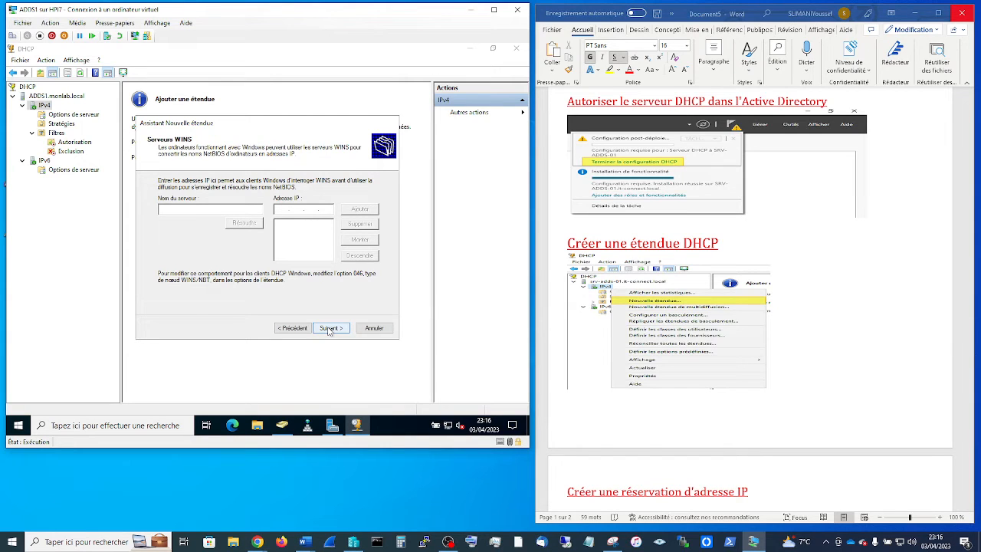
pyautogui.click(328, 330)
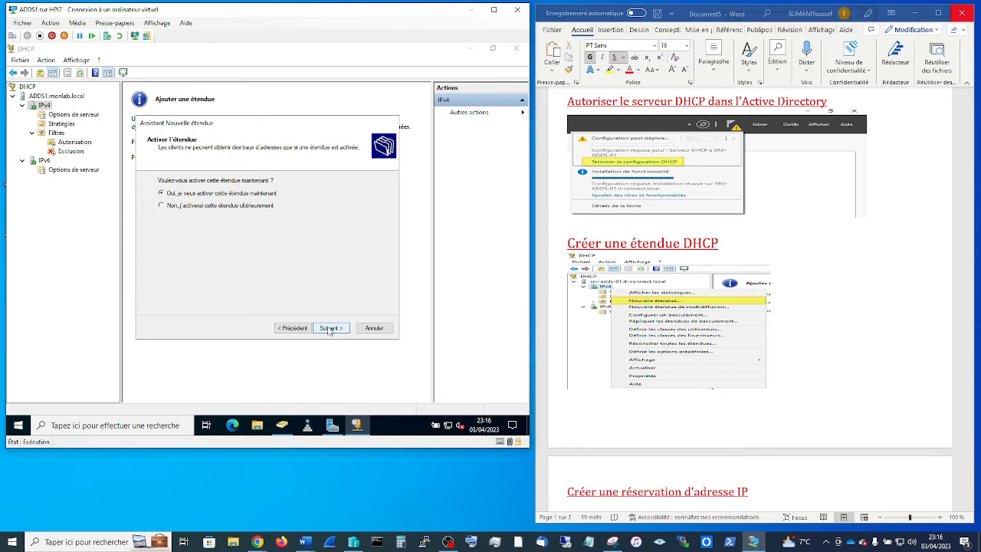
pyautogui.click(329, 330)
pyautogui.click(330, 328)
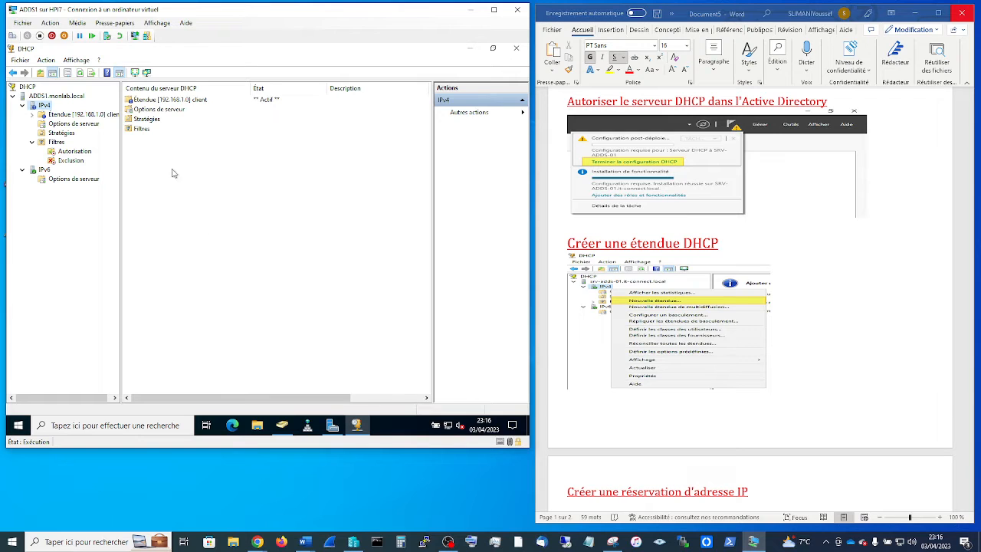
# - Expand the 192.168.1.0 scope and view its address pool with the .25–.30 exclusion
pyautogui.doubleClick(58, 115)
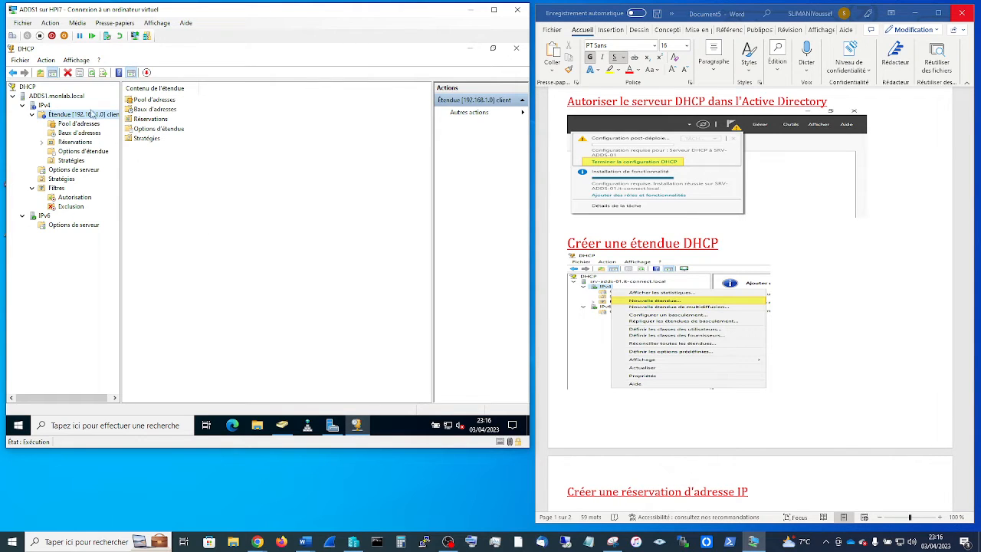
pyautogui.doubleClick(169, 110)
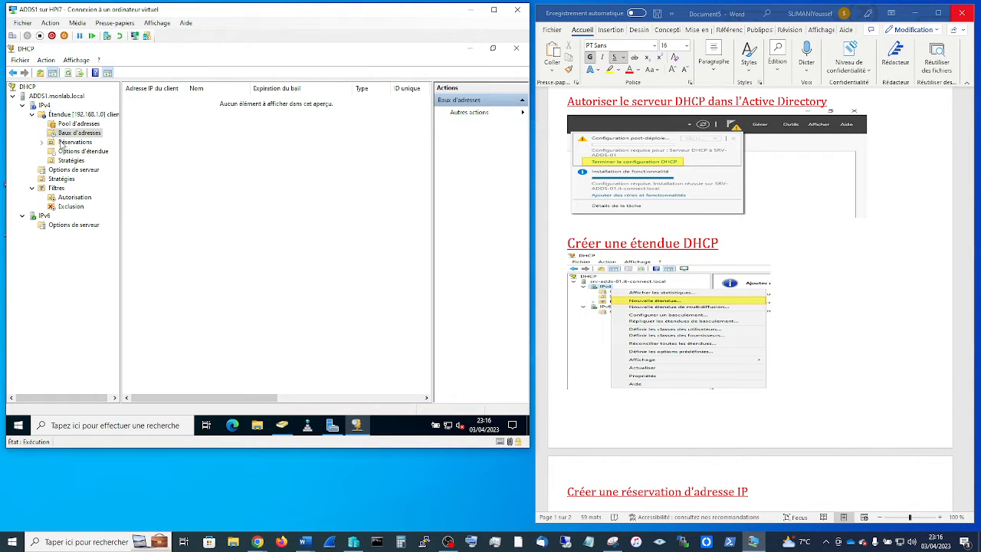
pyautogui.click(78, 124)
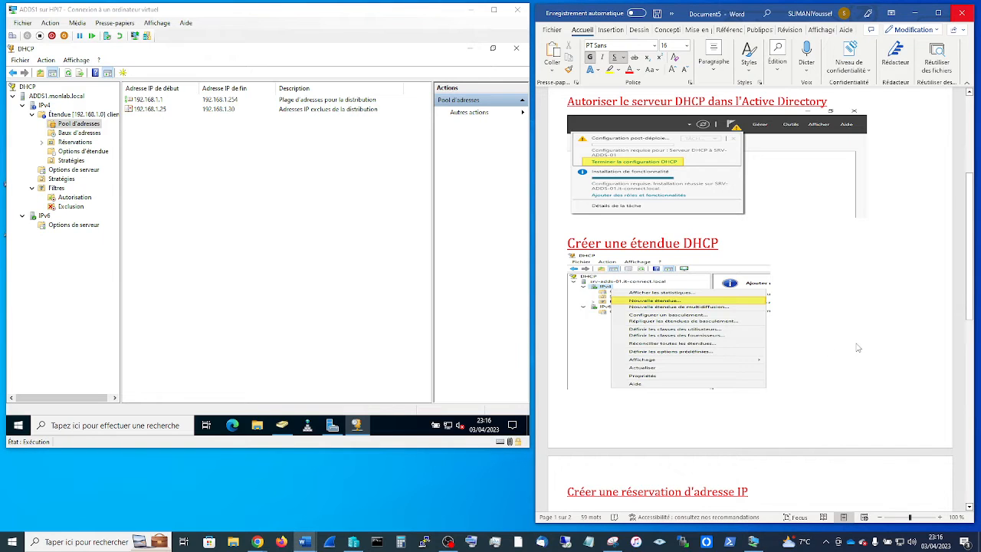
# - Scroll the Word notes to the IP reservation section and place the cursor below its screenshot
pyautogui.scroll(-5, 858, 348)
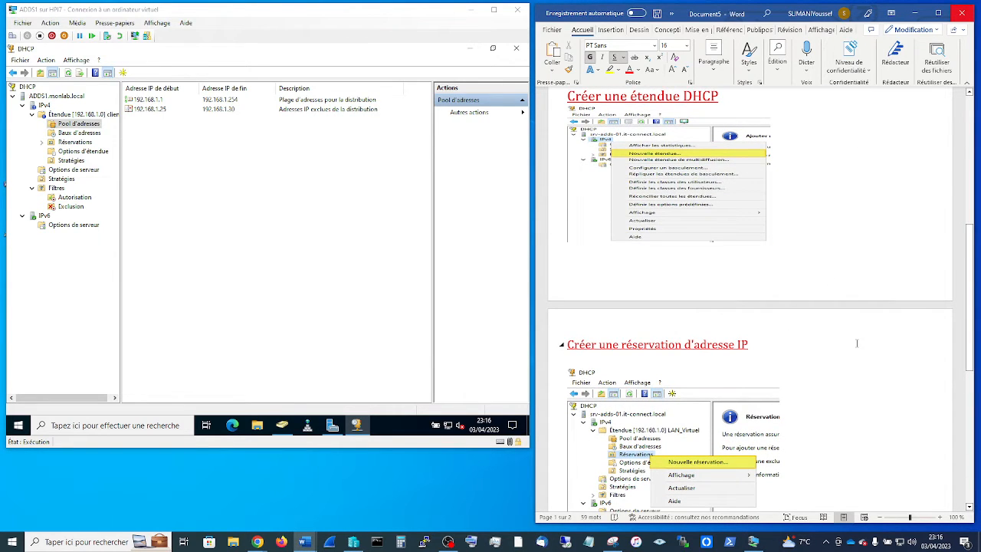
pyautogui.scroll(1, 857, 344)
pyautogui.scroll(-3, 857, 343)
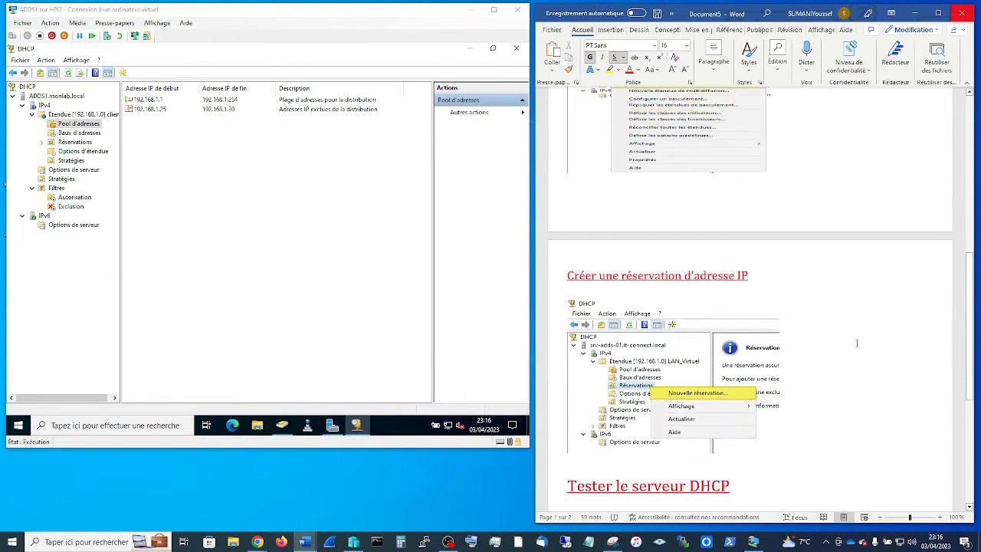
pyautogui.scroll(-1, 857, 343)
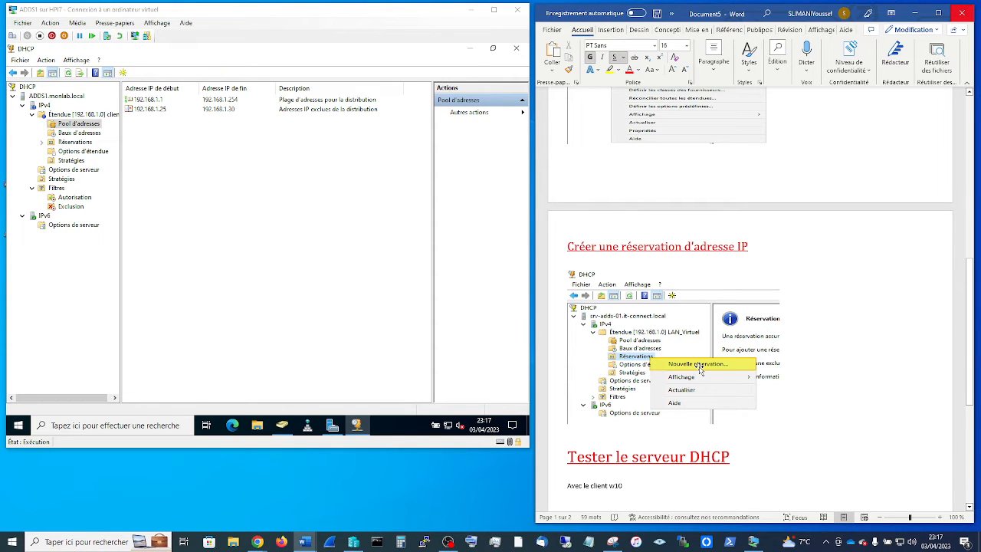
pyautogui.click(864, 286)
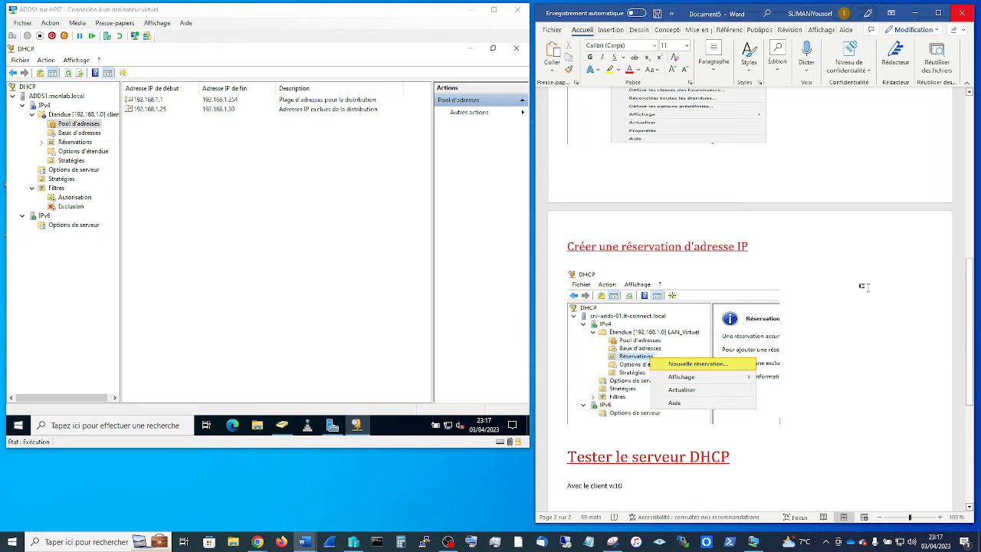
# - Bring up the New Reservation dialog from the scope's Réservations node
pyautogui.rightClick(72, 143)
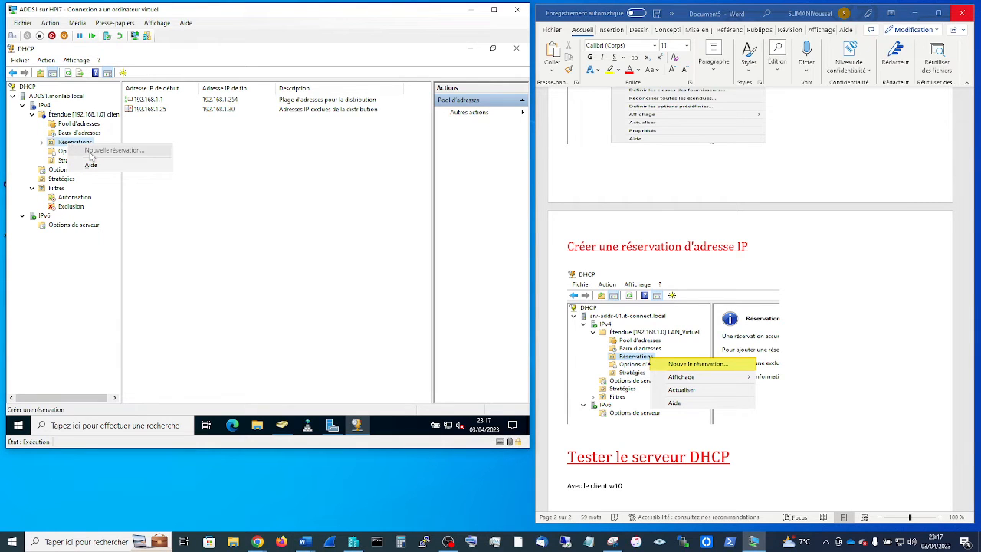
pyautogui.click(233, 168)
pyautogui.click(77, 143)
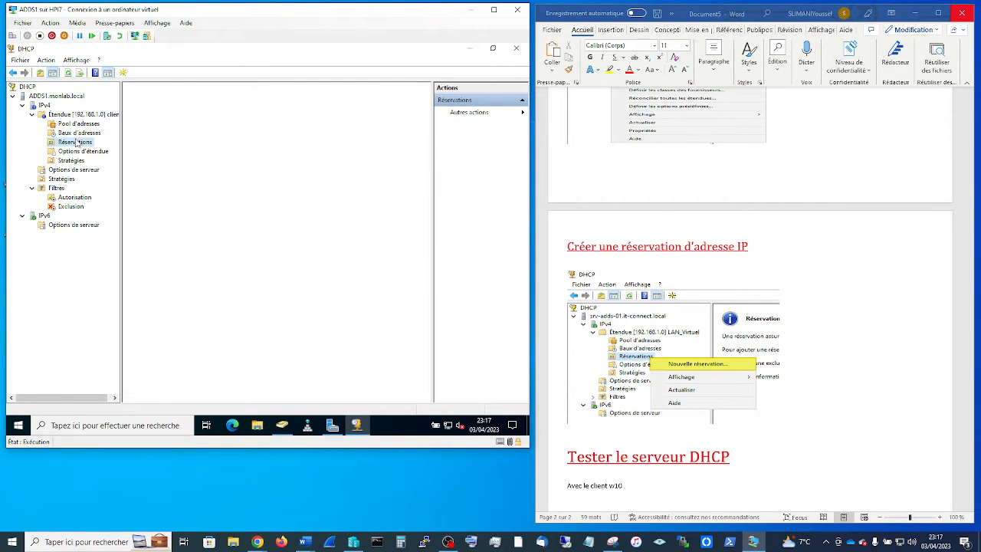
pyautogui.rightClick(76, 144)
pyautogui.click(111, 147)
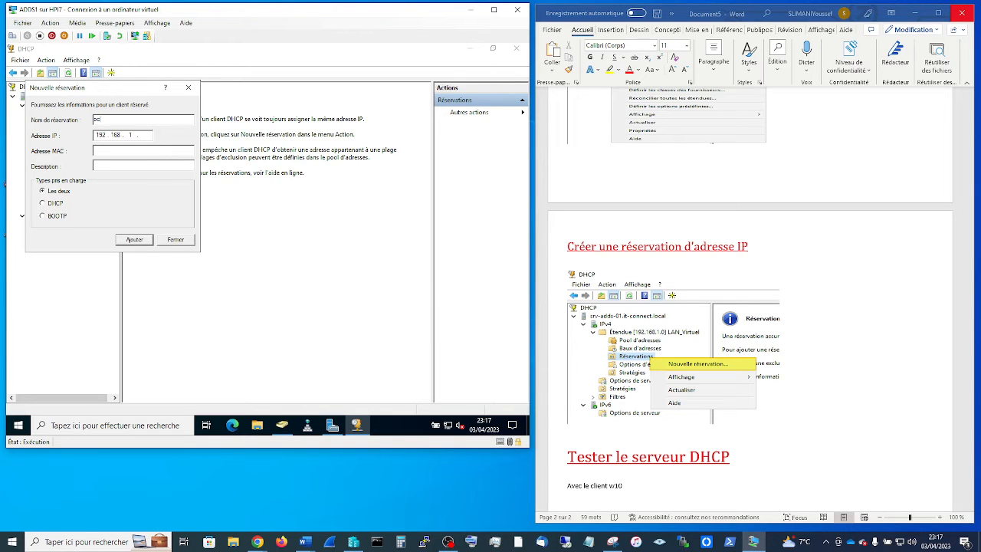
# - Reserve 192.168.1.20 for the client PC, entering its name and MAC address, confirming the warning
pyautogui.write('laurent')
pyautogui.click(150, 135)
pyautogui.write('20')
pyautogui.write('01225685455')
pyautogui.click(134, 242)
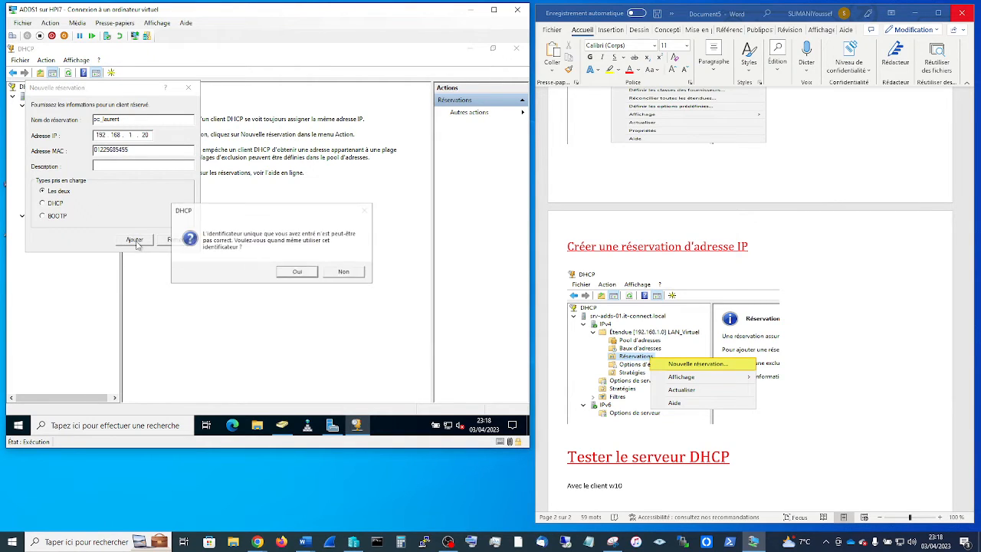
pyautogui.click(292, 276)
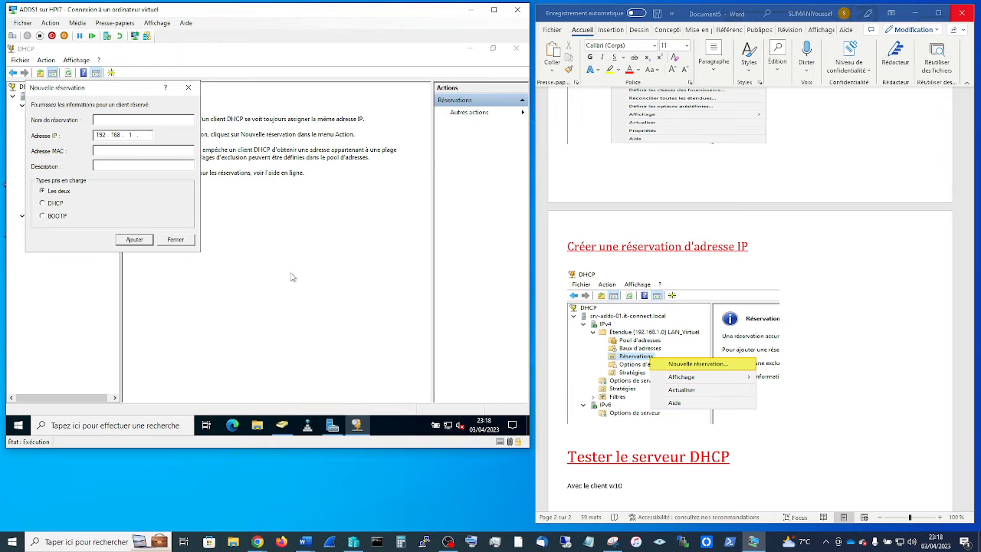
pyautogui.click(177, 241)
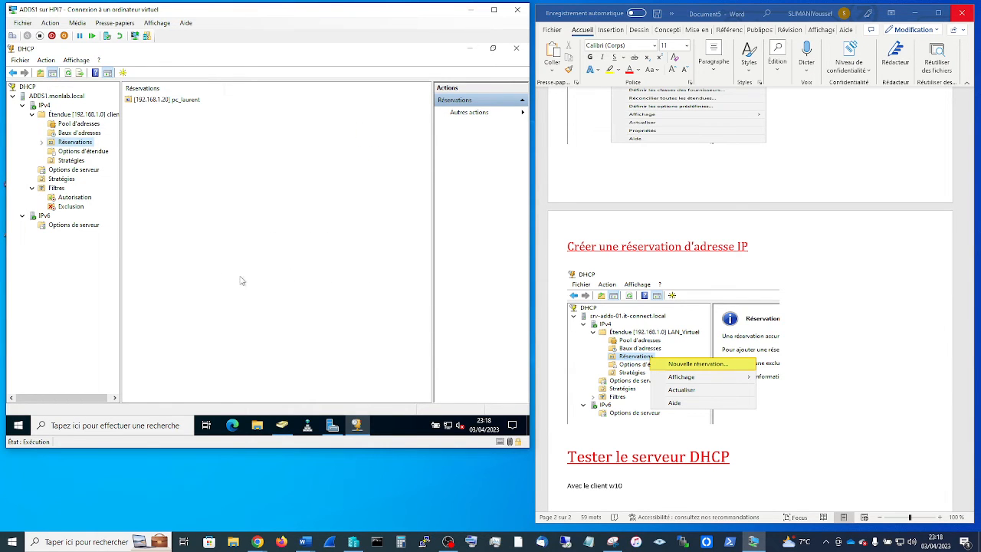
# - Show the 192.168.1.20 reservation's options: router, DNS server and domain
pyautogui.click(169, 101)
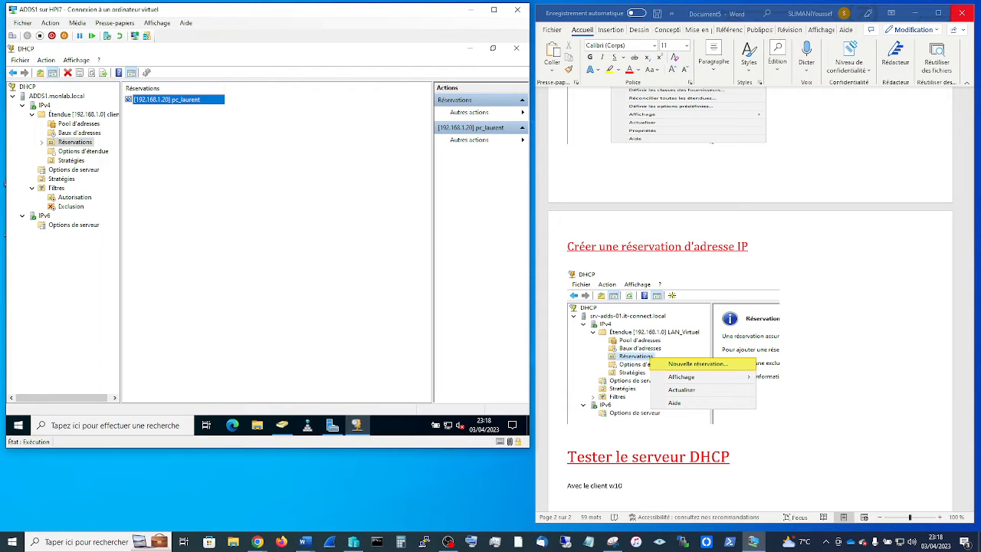
pyautogui.rightClick(151, 106)
pyautogui.click(207, 175)
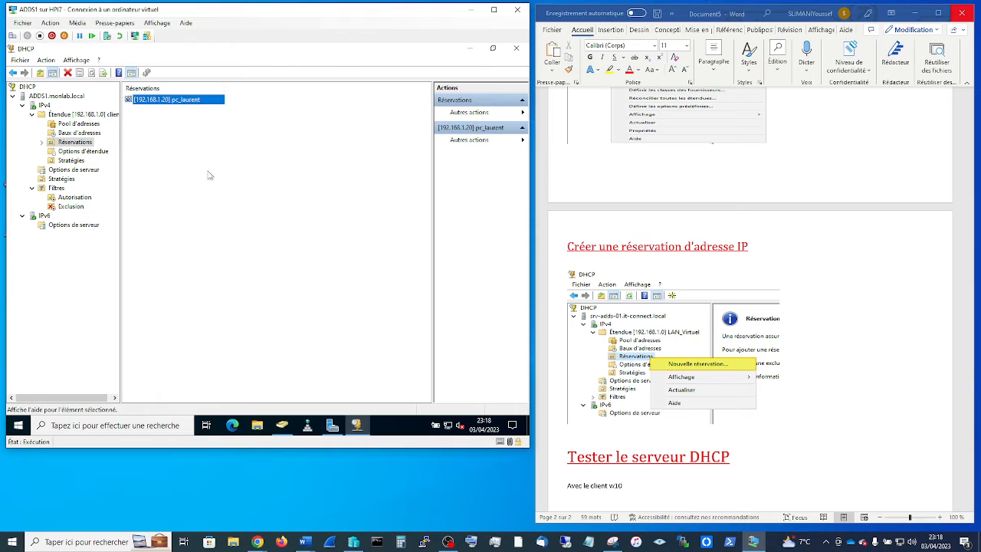
pyautogui.doubleClick(141, 102)
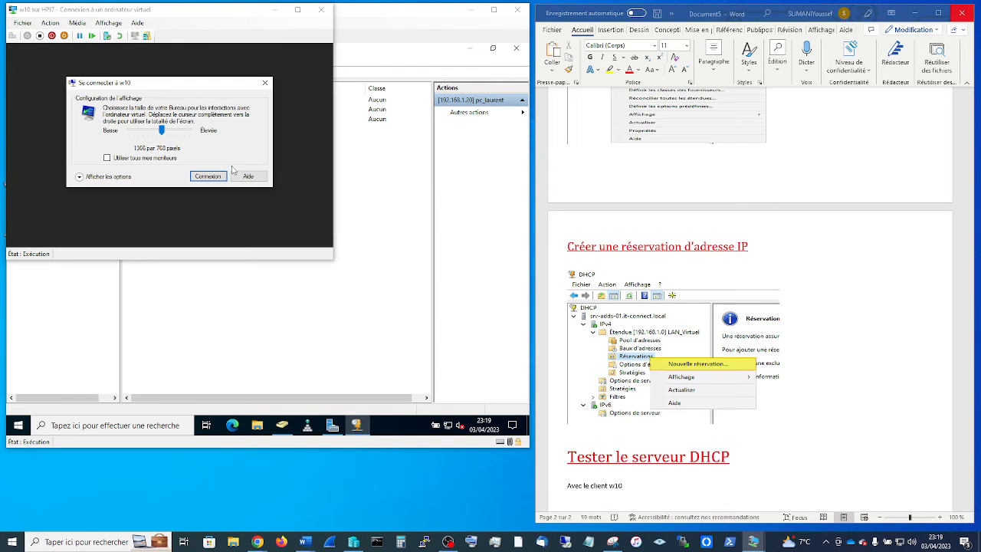
# - Connect to the w10 virtual machine and move its window higher on the desktop
pyautogui.click(208, 177)
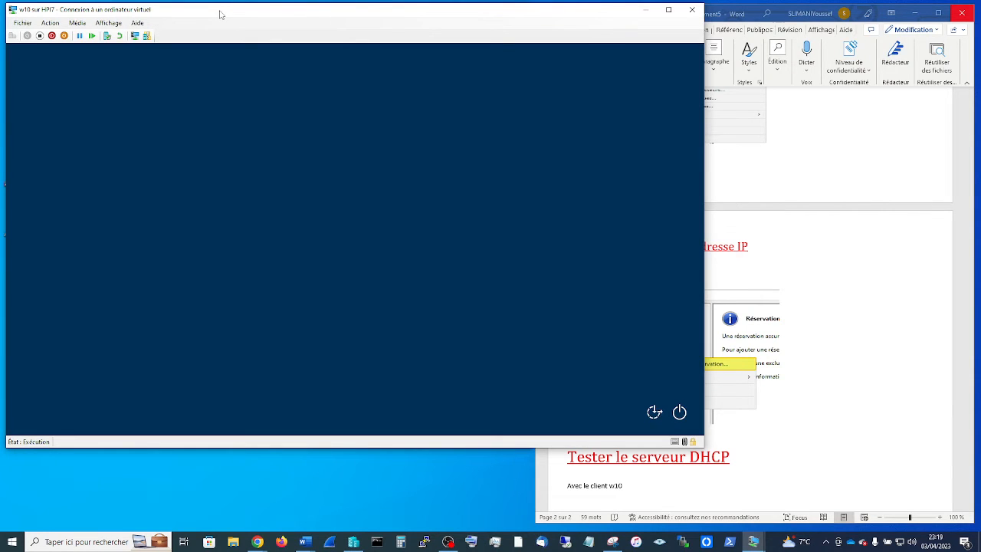
pyautogui.moveTo(222, 13); pyautogui.dragTo(437, 86)
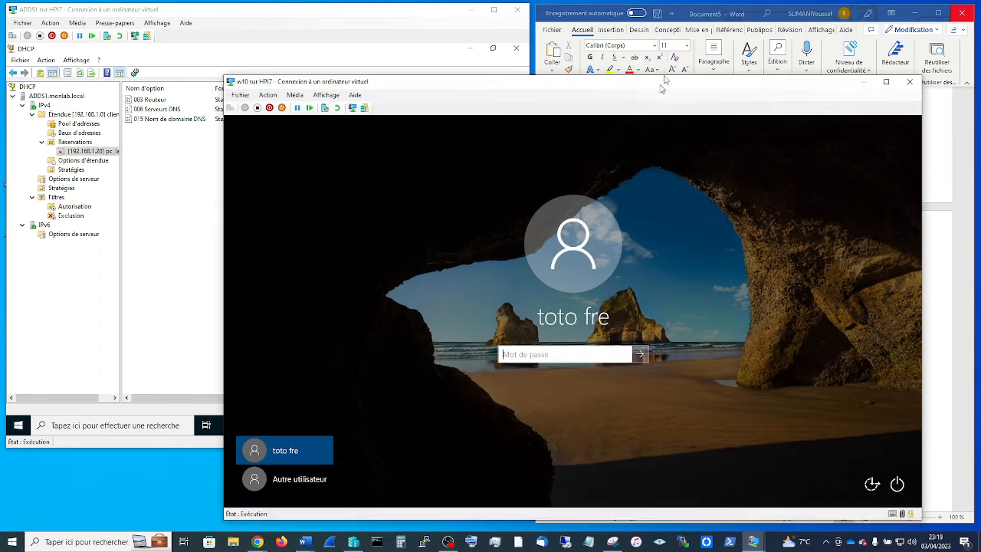
pyautogui.moveTo(662, 84); pyautogui.dragTo(674, 59)
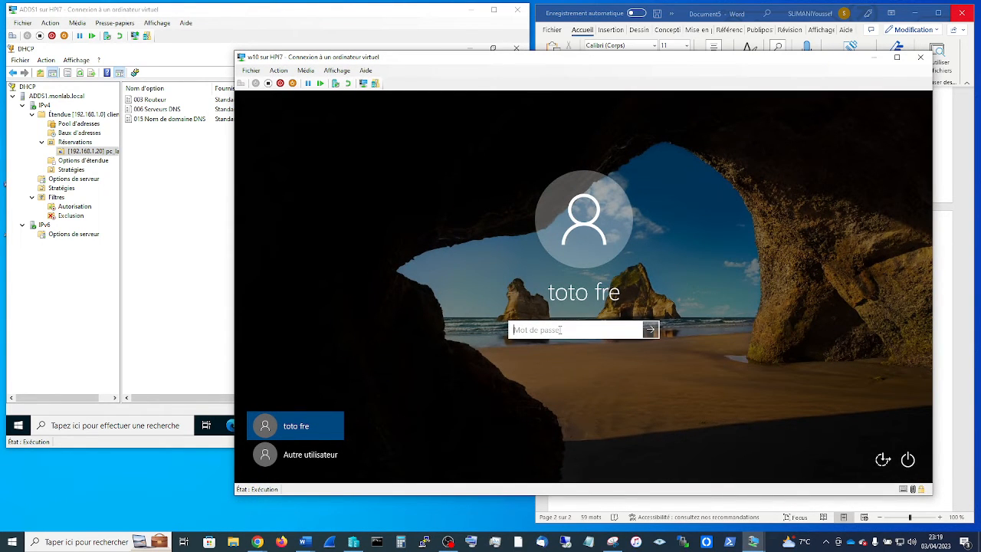
# - Try twice to sign in as toto fre; both passwords are rejected as incorrect
pyautogui.press('capslock')
pyautogui.write('aaaaaaaaaaa')
pyautogui.press('Return')
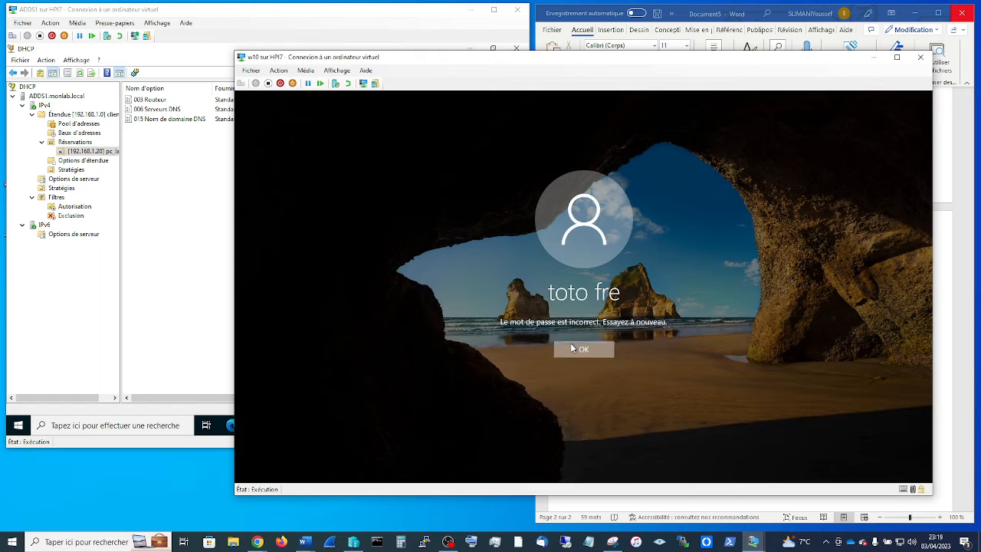
pyautogui.click(571, 349)
pyautogui.write('a')
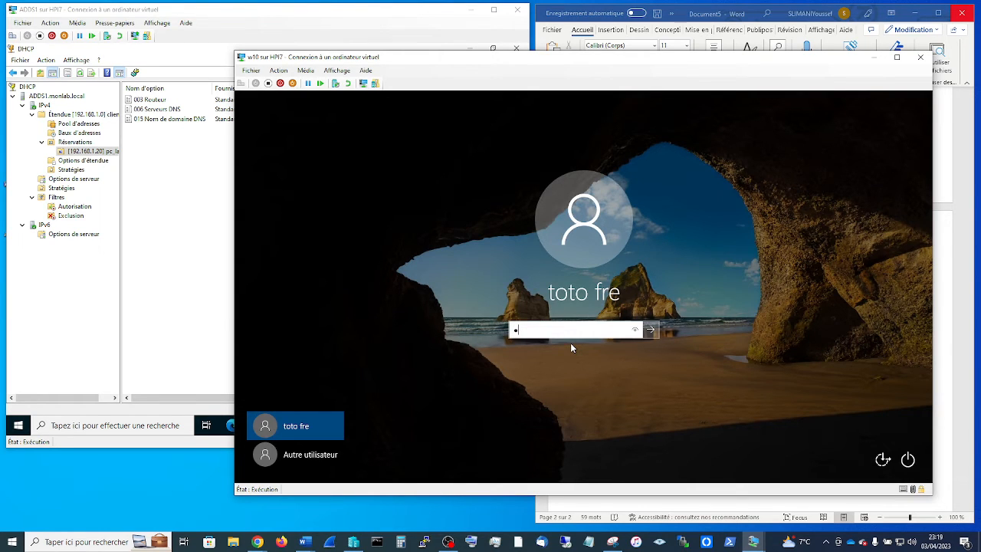
pyautogui.write('aaaaaaaaaaa')
pyautogui.press('Return')
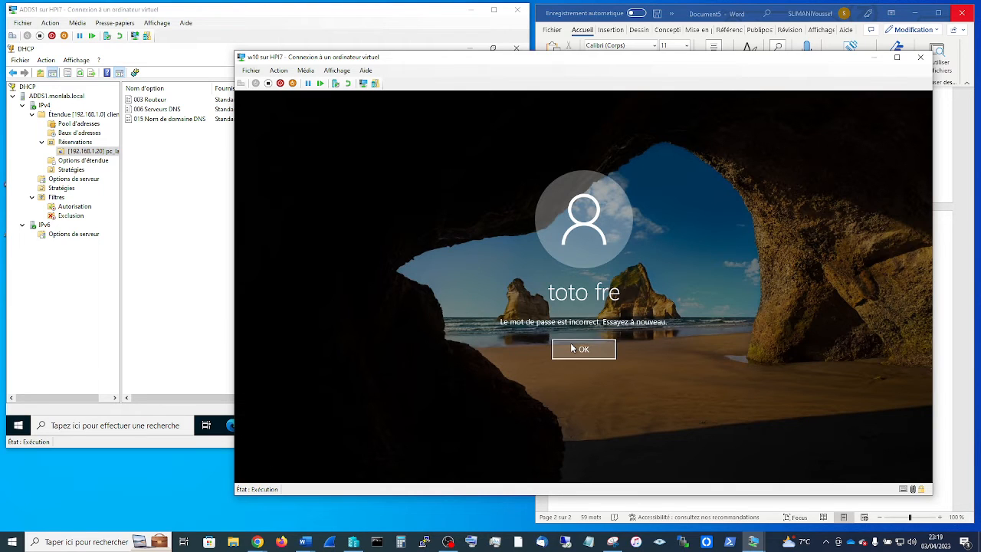
pyautogui.click(570, 343)
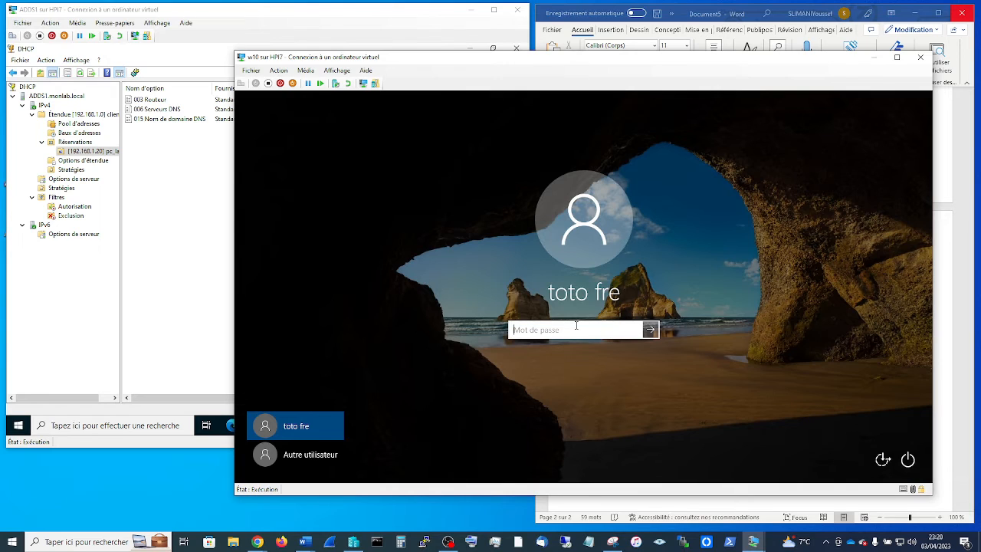
# - Clear the typed password and bring the ADDS1 server window forward
pyautogui.write('•••••••')
pyautogui.press('BackSpace')
pyautogui.press('BackSpace')
pyautogui.press('BackSpace')
pyautogui.press('BackSpace')
pyautogui.press('BackSpace')
pyautogui.press('BackSpace')
pyautogui.press('BackSpace')
pyautogui.click(168, 171)
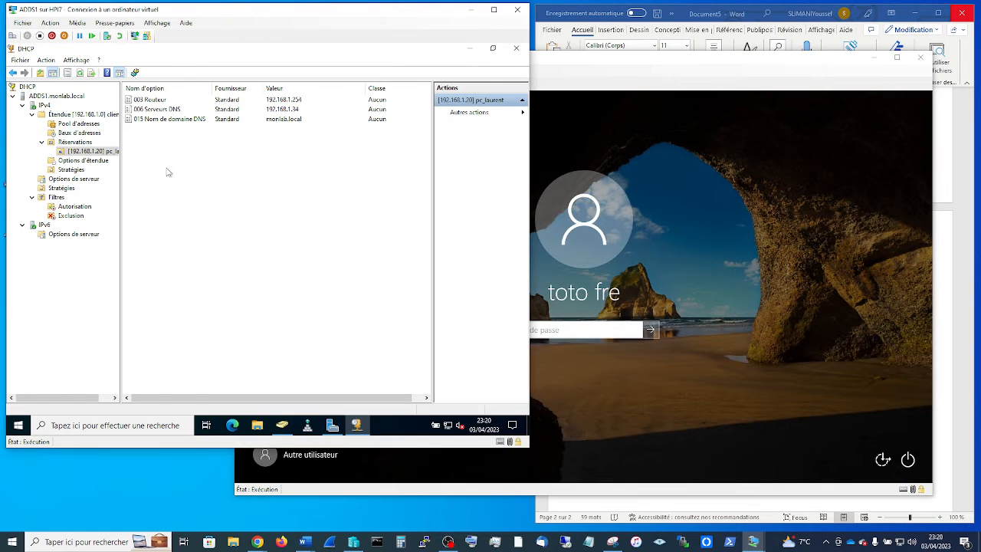
# - In Active Directory Users and Computers, select toto fre in monlab.local's Users container
pyautogui.click(284, 427)
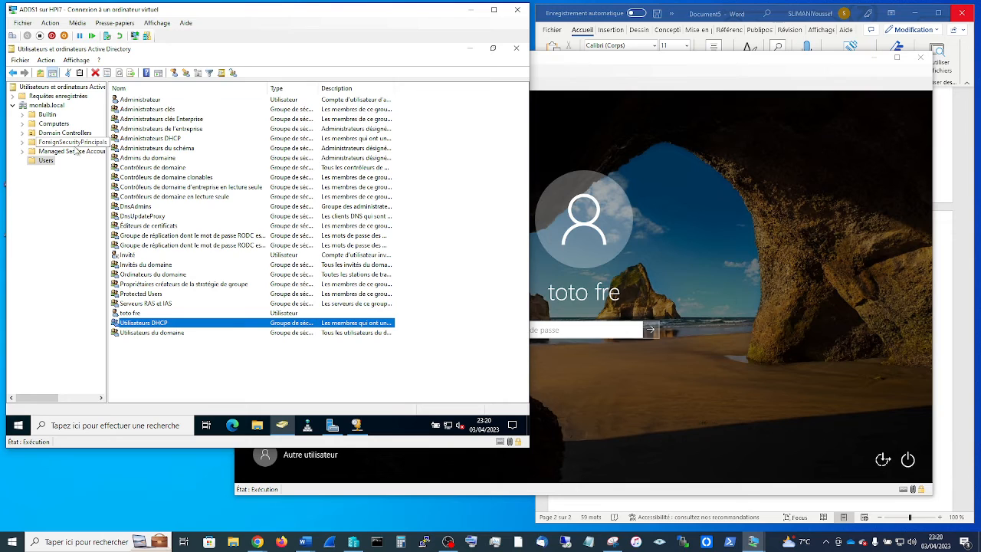
pyautogui.click(60, 124)
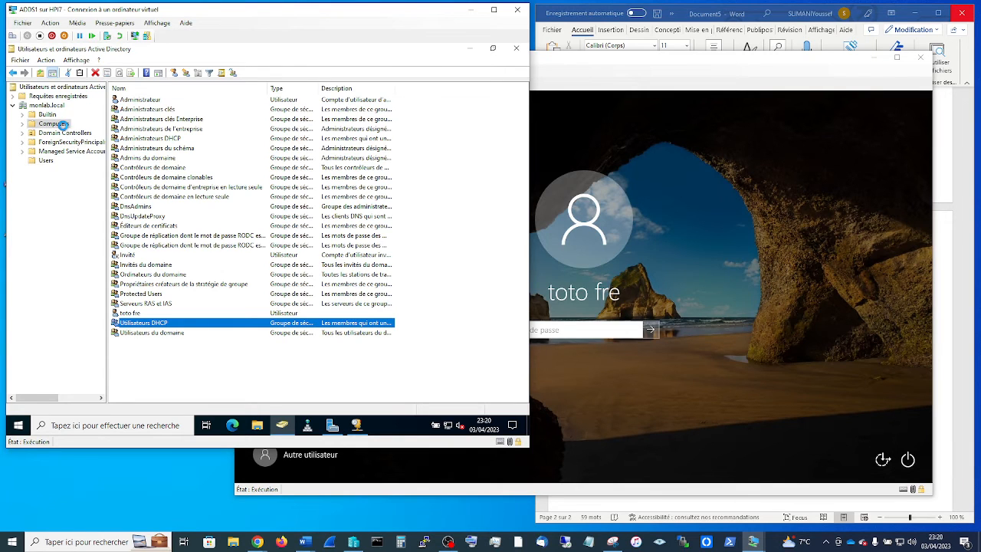
pyautogui.click(47, 161)
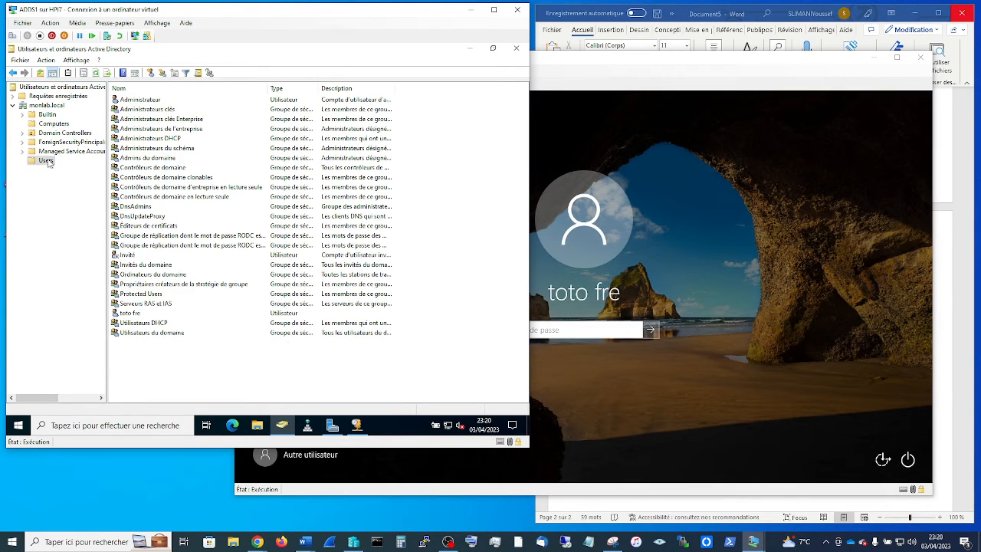
pyautogui.click(126, 314)
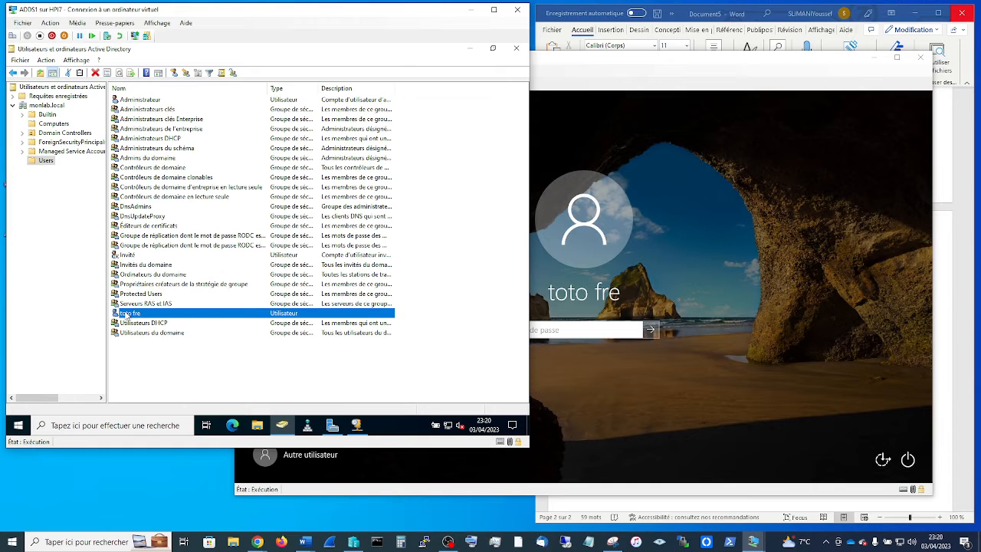
pyautogui.rightClick(127, 314)
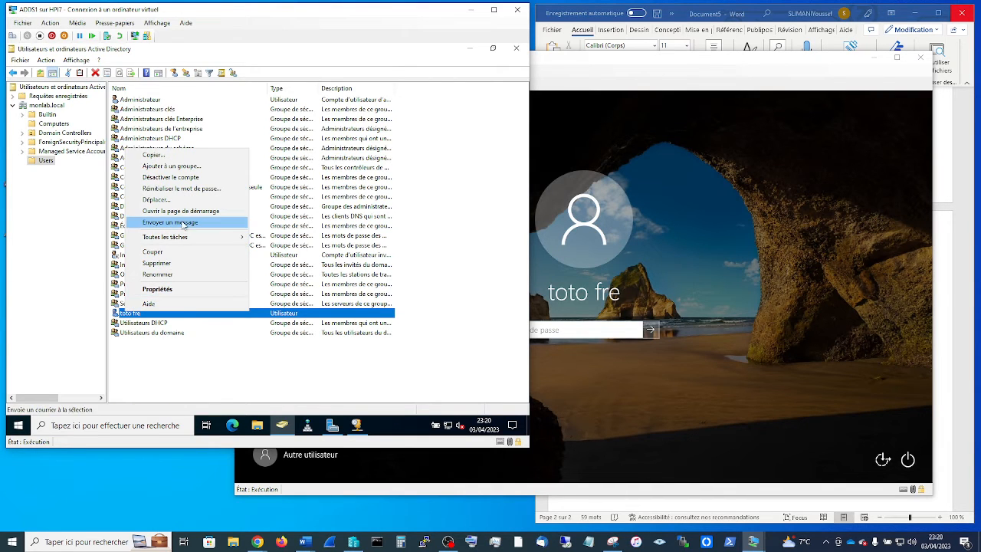
# - Reset toto fre's password via Réinitialiser le mot de passe, entering and confirming the new password
pyautogui.click(181, 189)
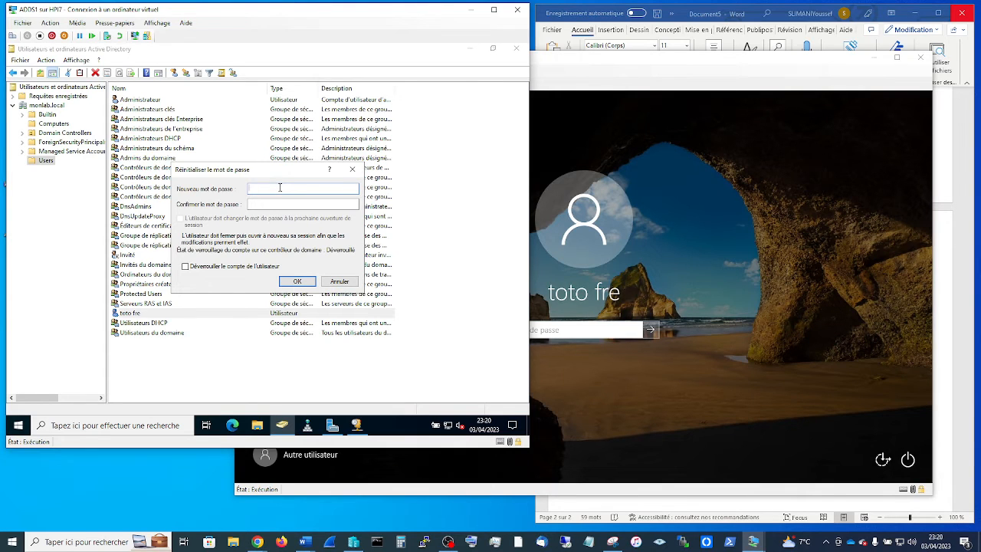
pyautogui.click(280, 187)
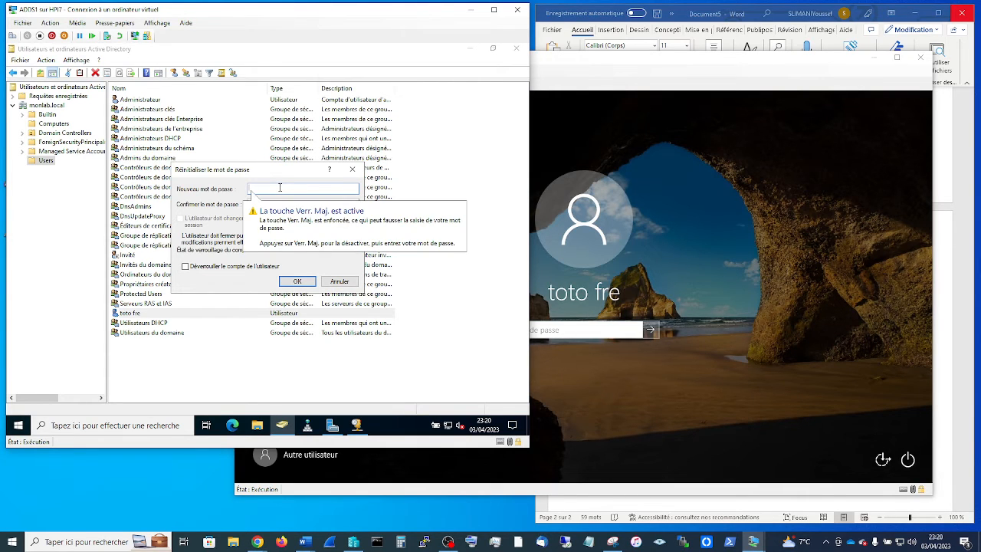
pyautogui.write('A')
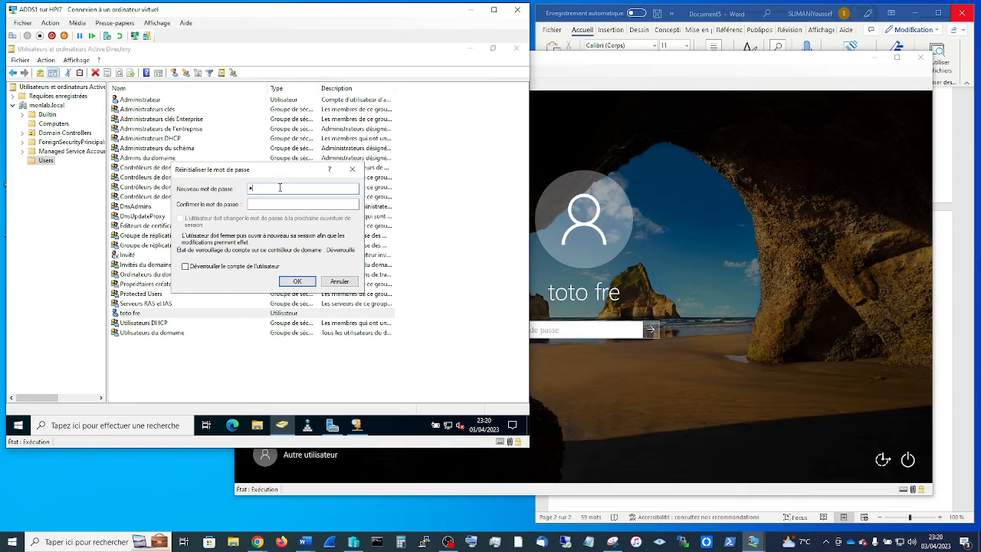
pyautogui.write('ze••••••')
pyautogui.press('Tab')
pyautogui.write('••••••••••')
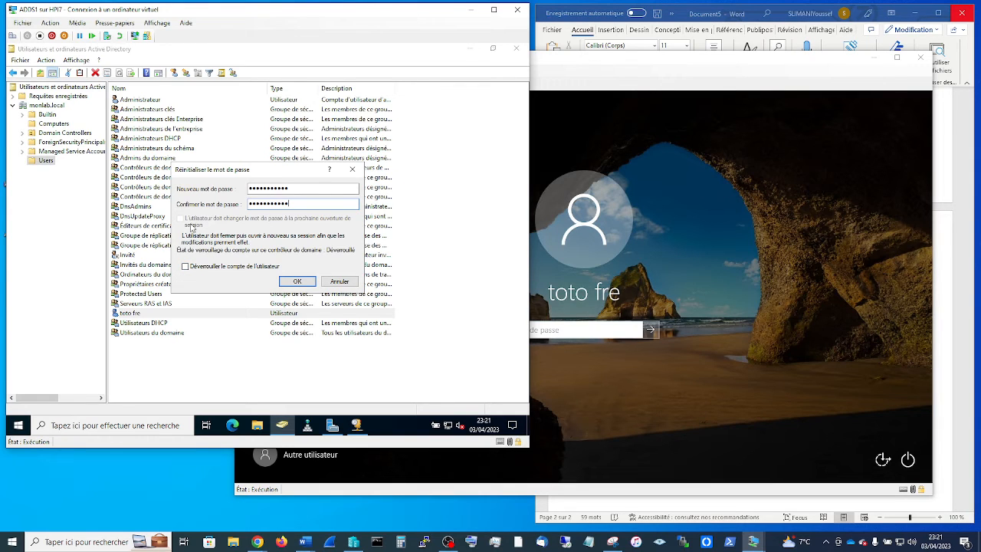
pyautogui.click(297, 282)
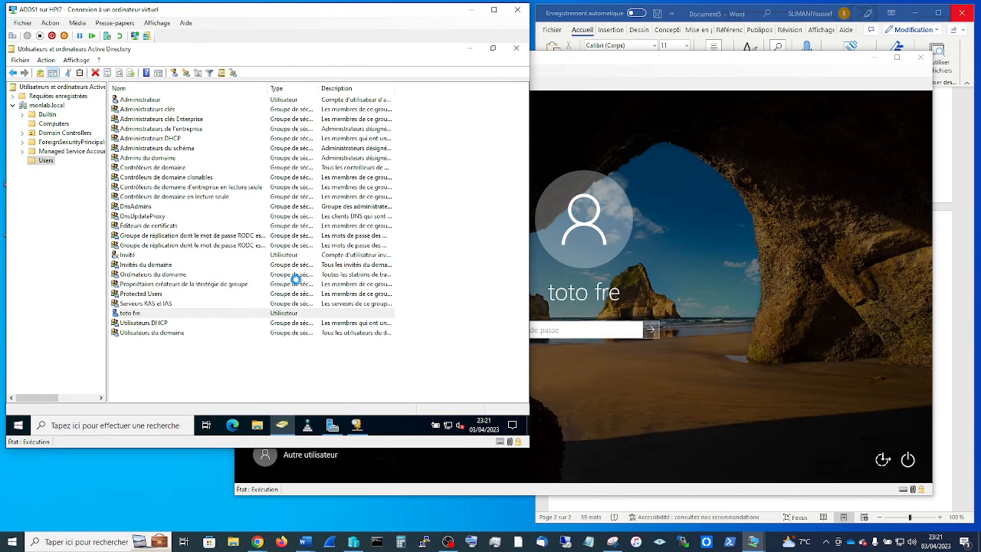
# - Sign in to the Windows 10 VM as toto fre using the new password
pyautogui.click(326, 271)
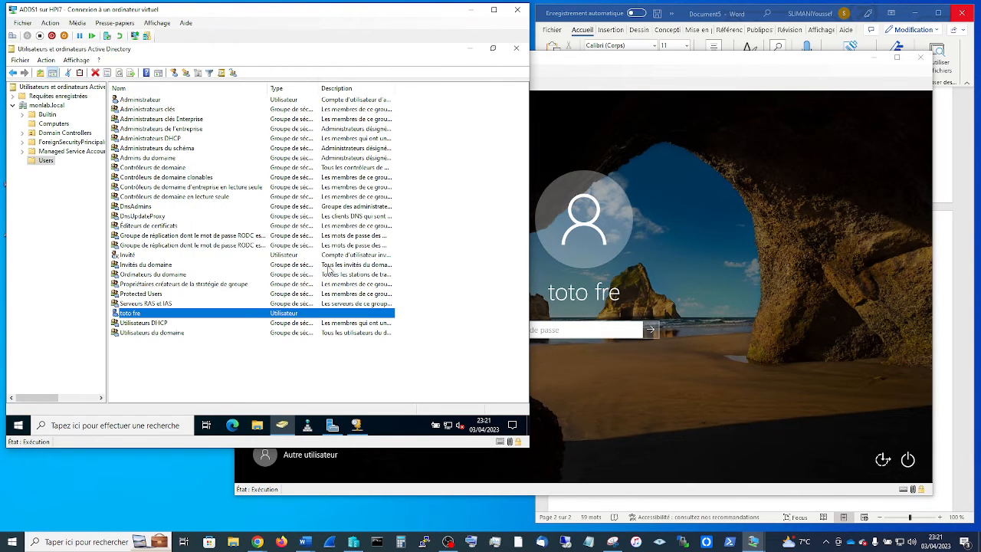
pyautogui.click(642, 226)
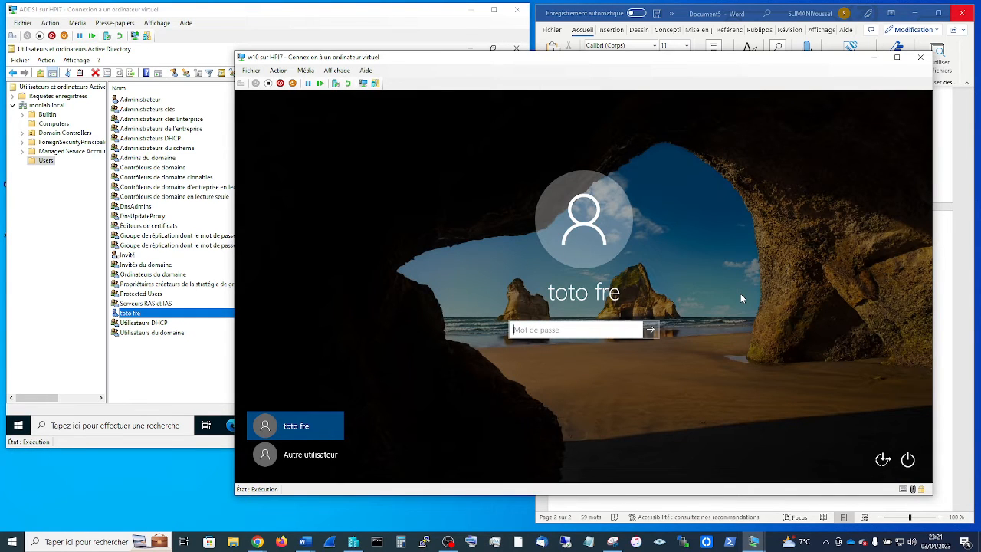
pyautogui.write('******')
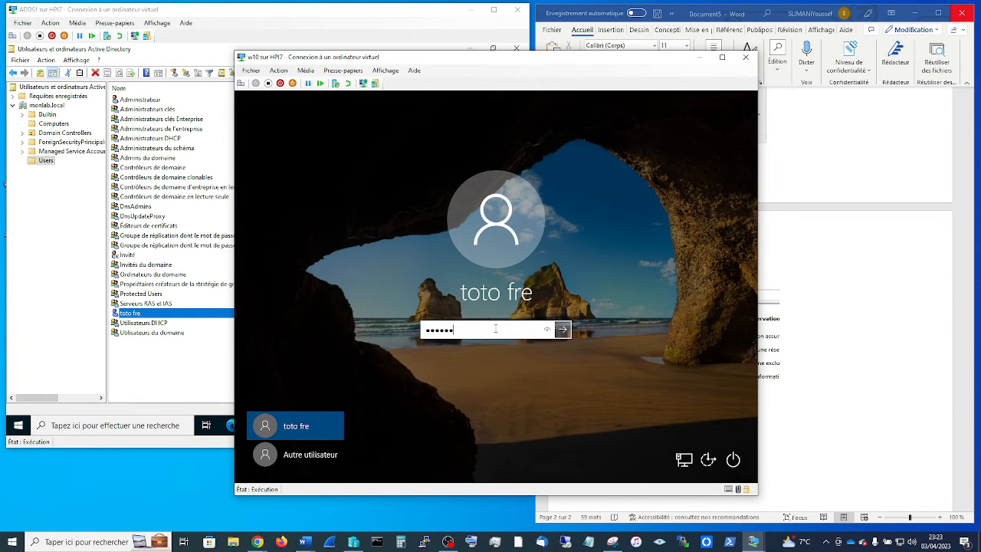
pyautogui.write('**********')
pyautogui.press('Return')
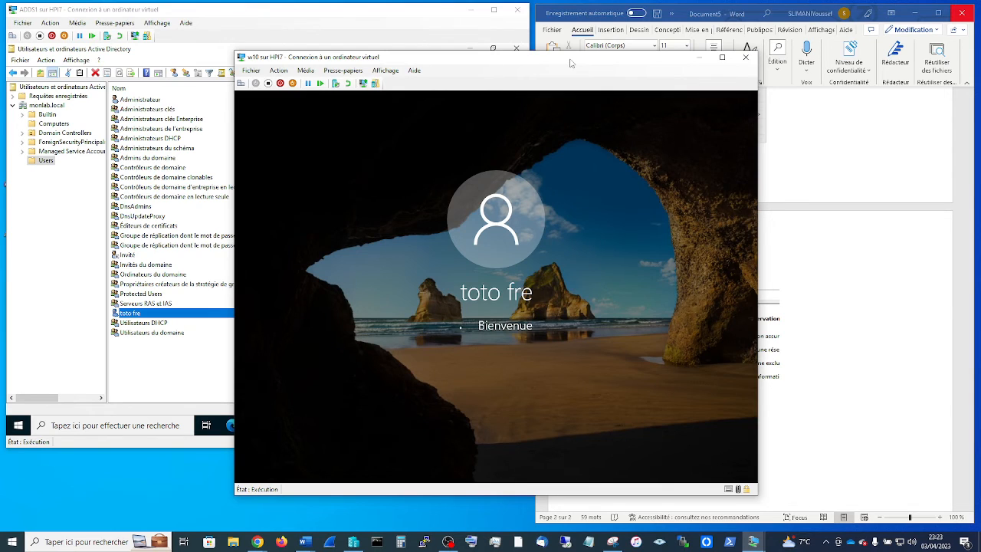
pyautogui.moveTo(570, 63); pyautogui.dragTo(352, 25)
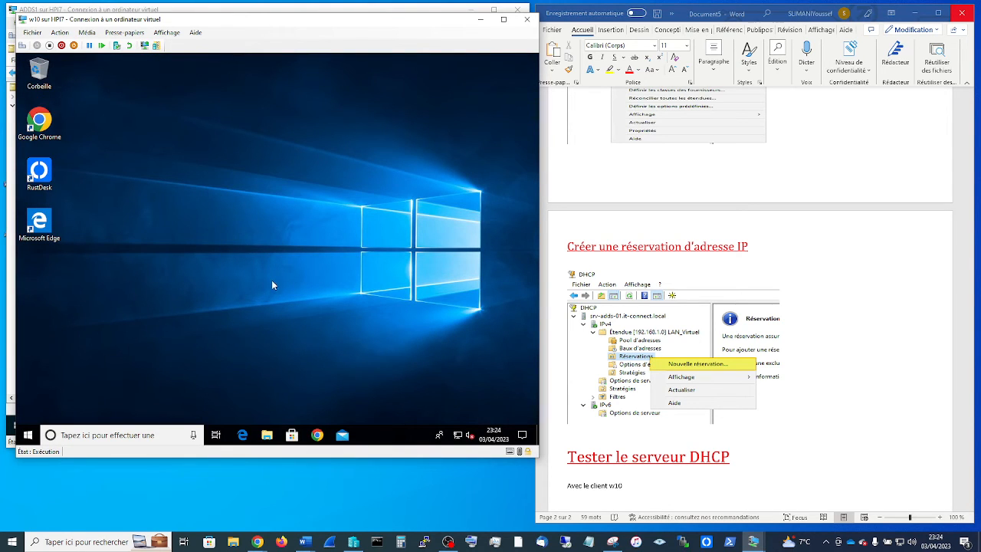
# - Search for cmd in the Windows 10 VM and launch Invite de commandes
pyautogui.click(107, 435)
pyautogui.write('cmd')
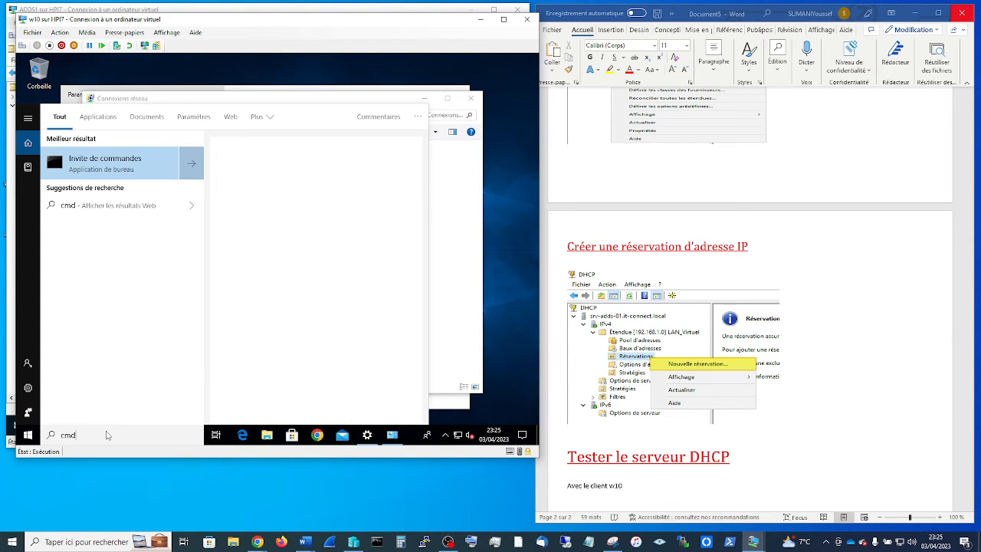
pyautogui.press('super+r')
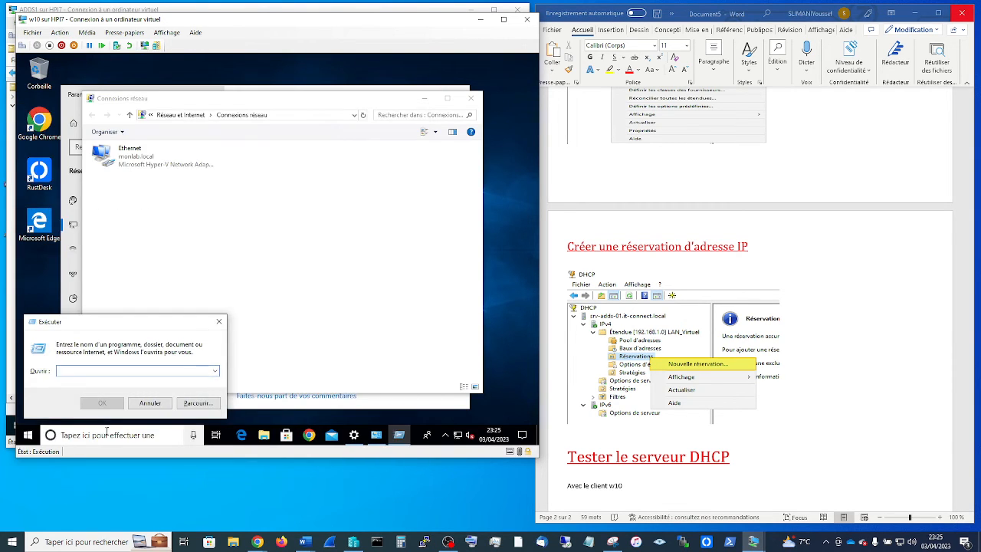
pyautogui.click(63, 435)
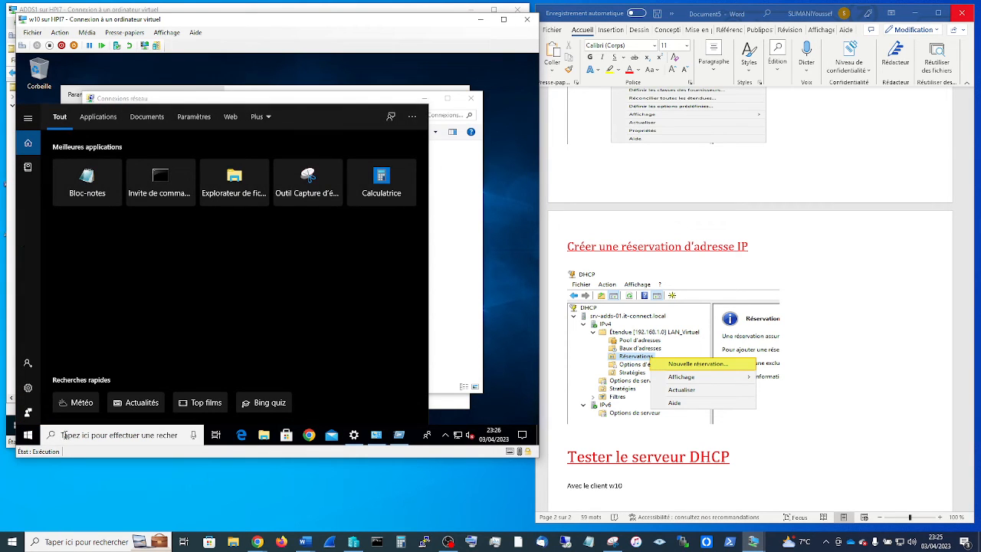
pyautogui.write('cmd')
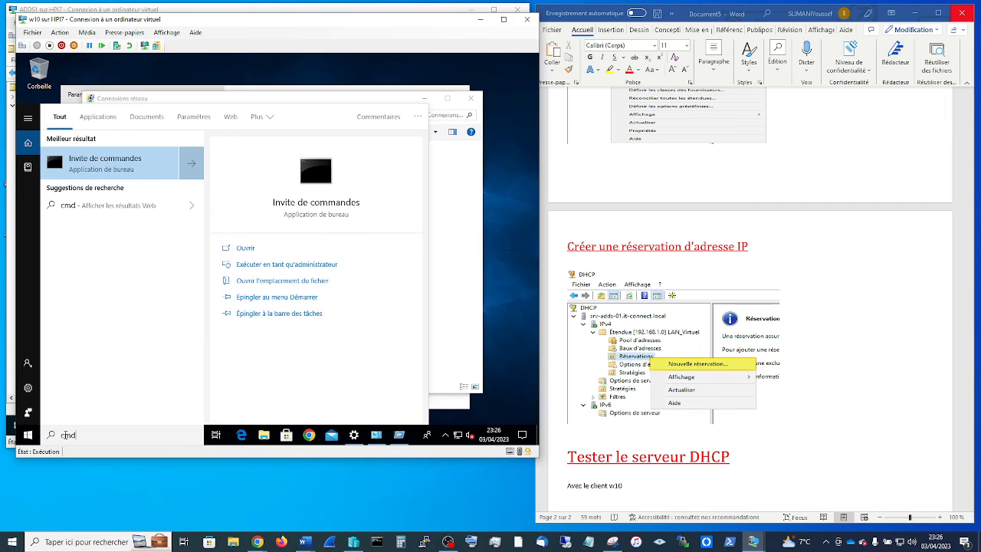
pyautogui.press('Return')
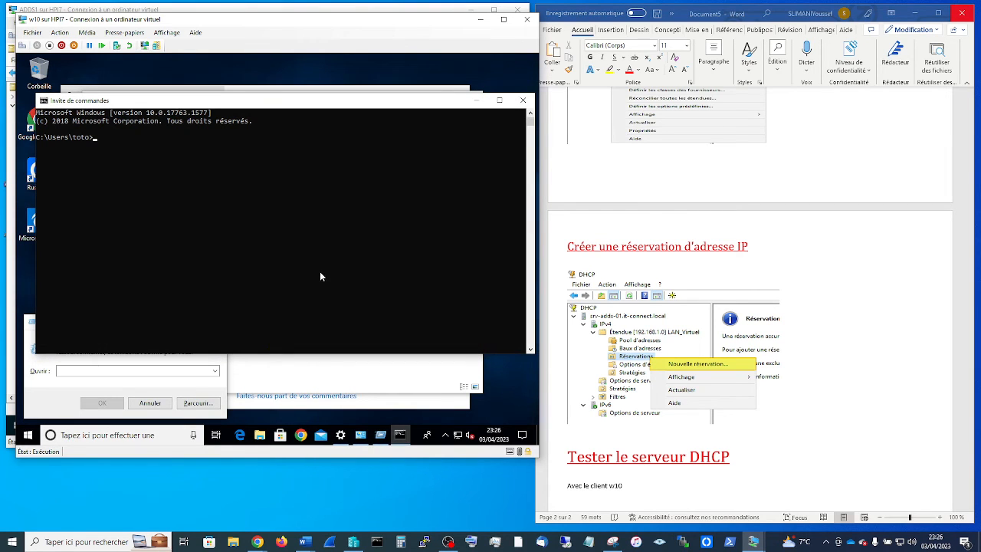
# - Run ipconfig /all and highlight host name DESKTOP-BL2MDSP and DNS suffix monlab.local
pyautogui.write('ipconfig /all')
pyautogui.press('Return')
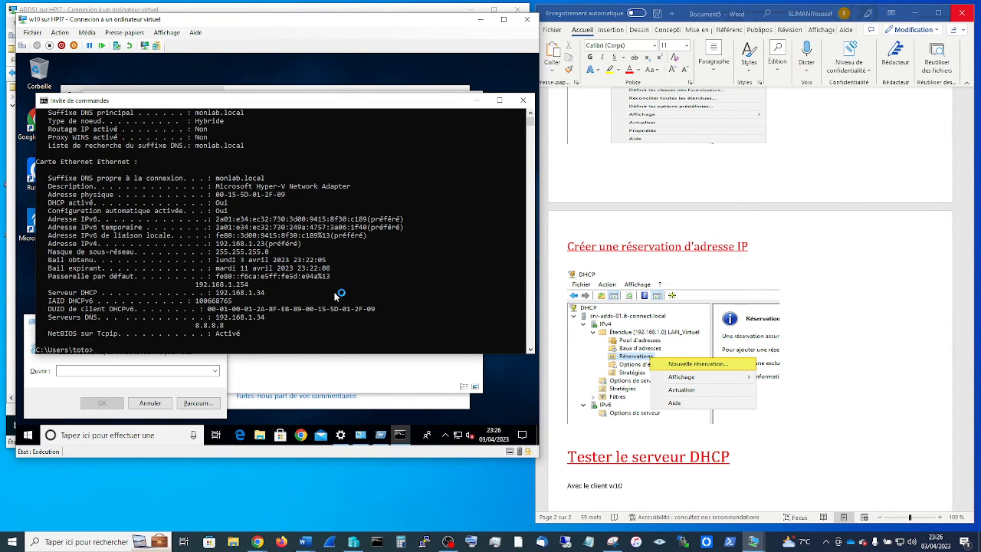
pyautogui.scroll(2, 335, 295)
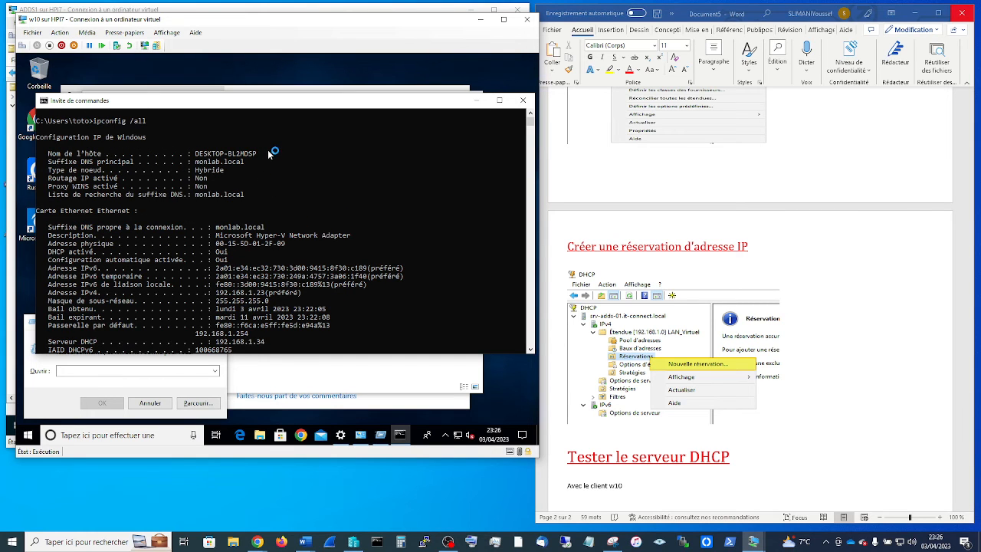
pyautogui.moveTo(268, 153); pyautogui.dragTo(191, 156)
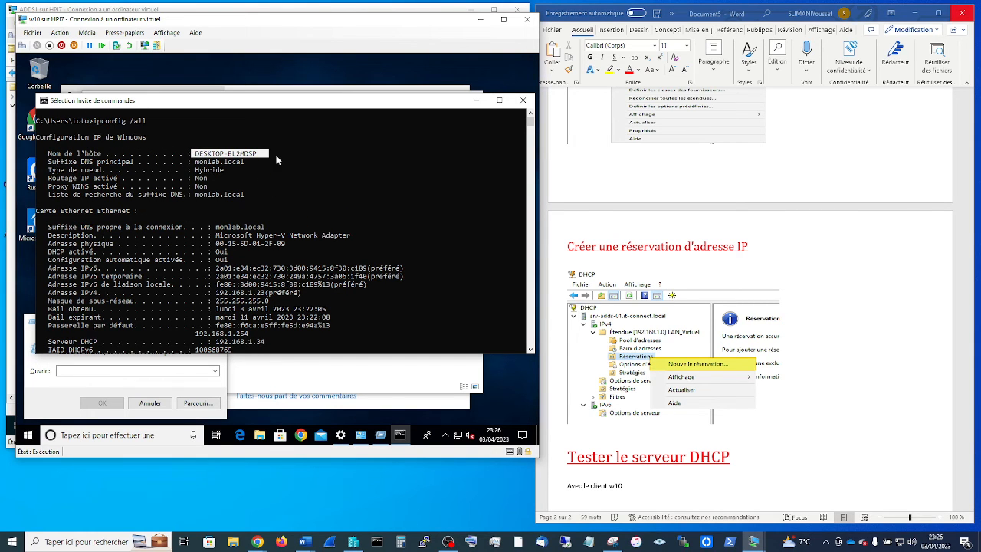
pyautogui.moveTo(252, 163); pyautogui.dragTo(192, 164)
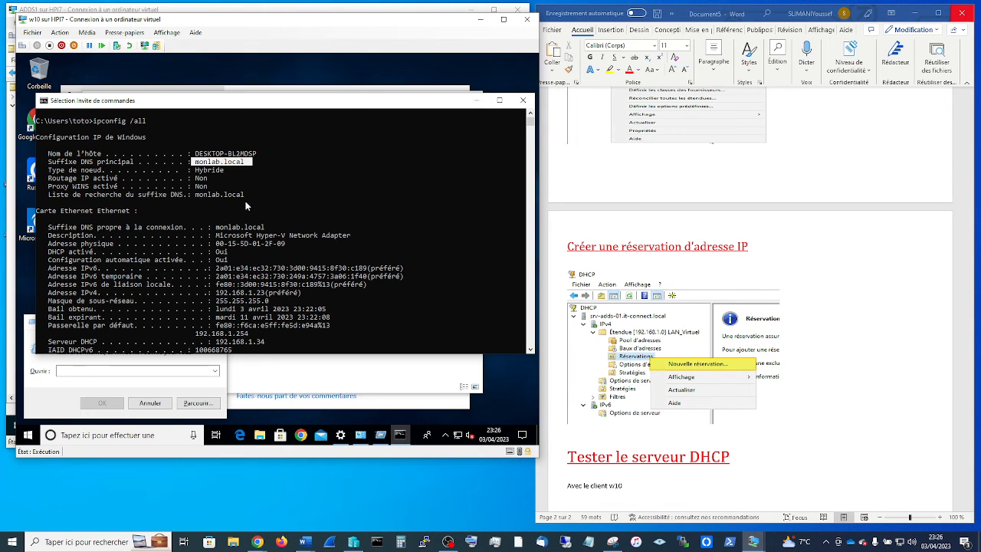
# - Highlight DHCP server 192.168.1.34 and leased IPv4 192.168.1.23, then minimize the VM window
pyautogui.scroll(-2, 250, 202)
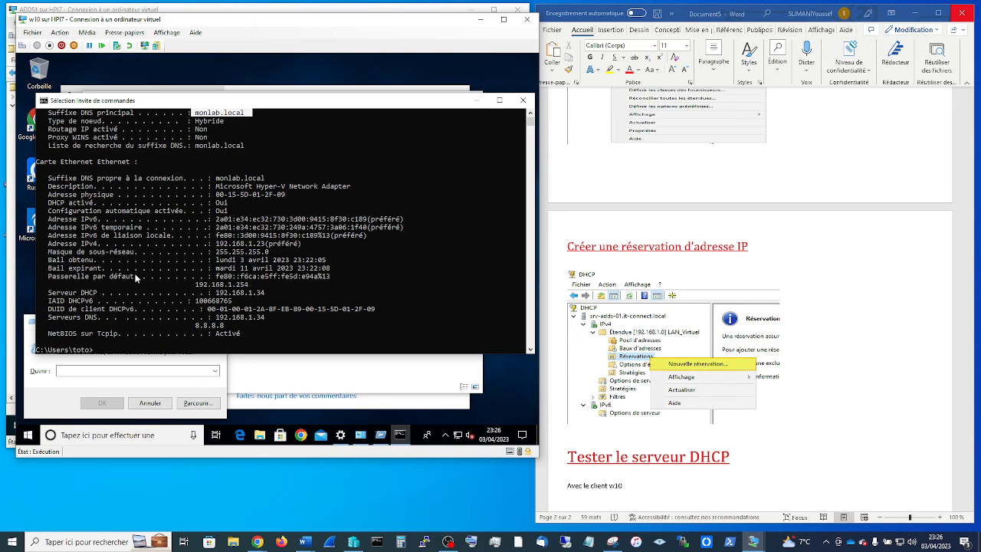
pyautogui.scroll(-1, 138, 277)
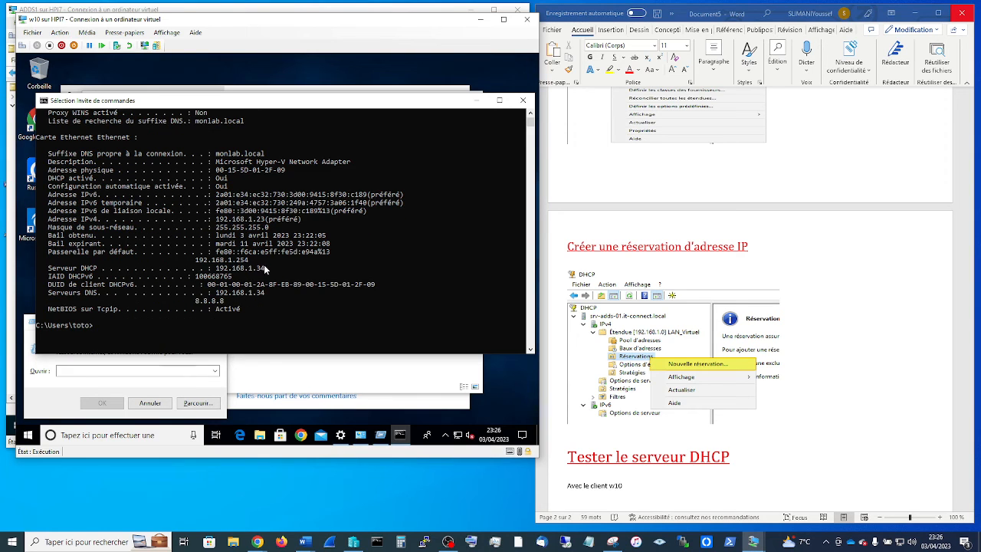
pyautogui.moveTo(262, 272); pyautogui.dragTo(214, 273)
pyautogui.scroll(1, 274, 317)
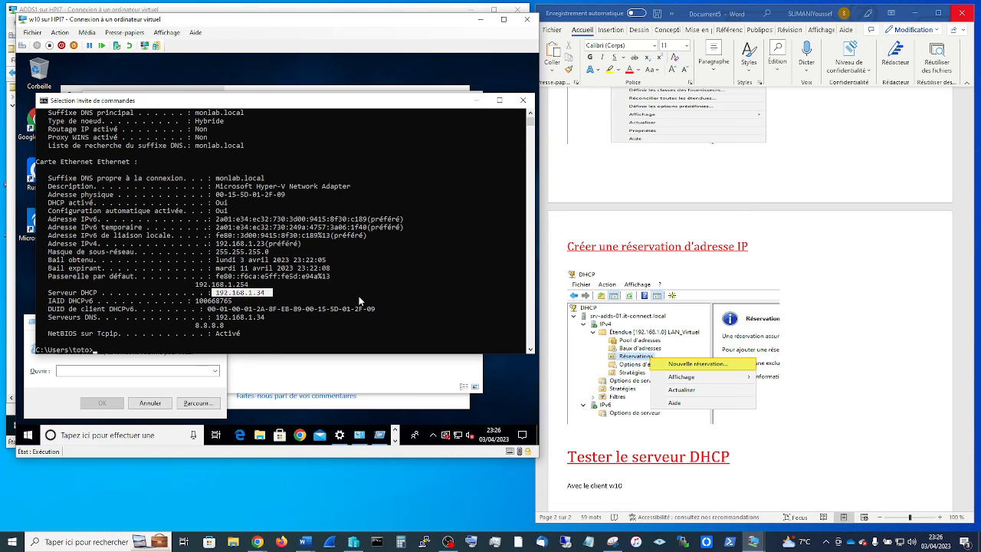
pyautogui.scroll(3, 359, 300)
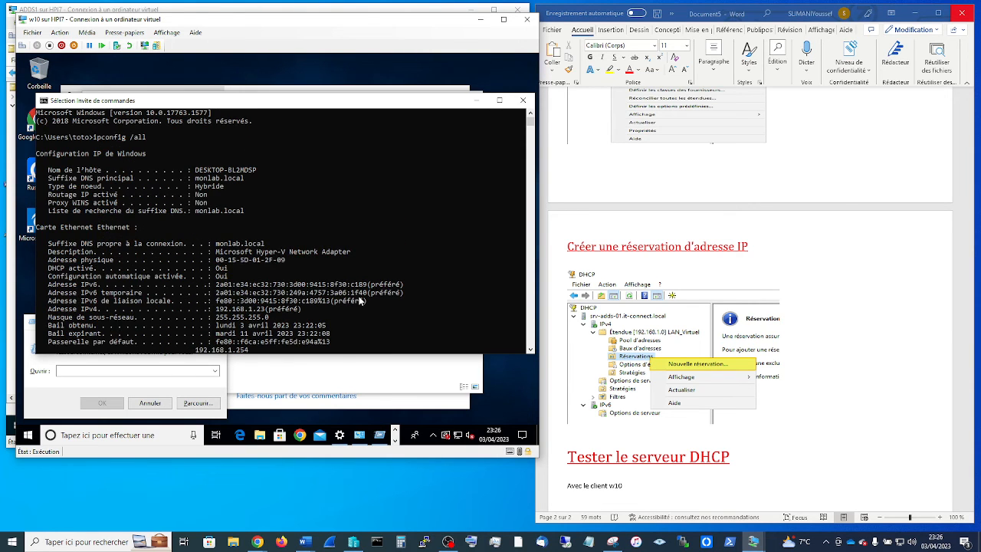
pyautogui.scroll(-3, 358, 301)
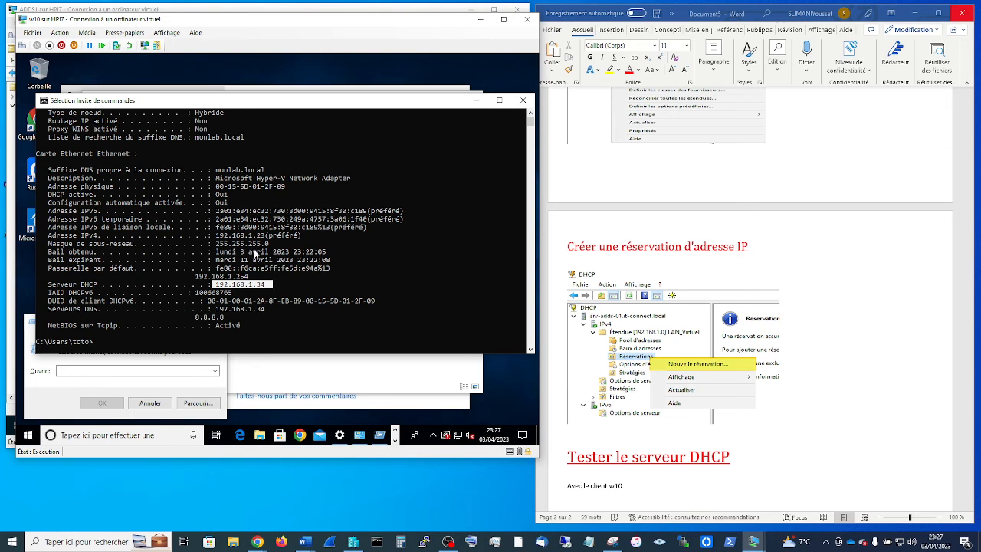
pyautogui.scroll(1, 340, 262)
pyautogui.scroll(3, 339, 262)
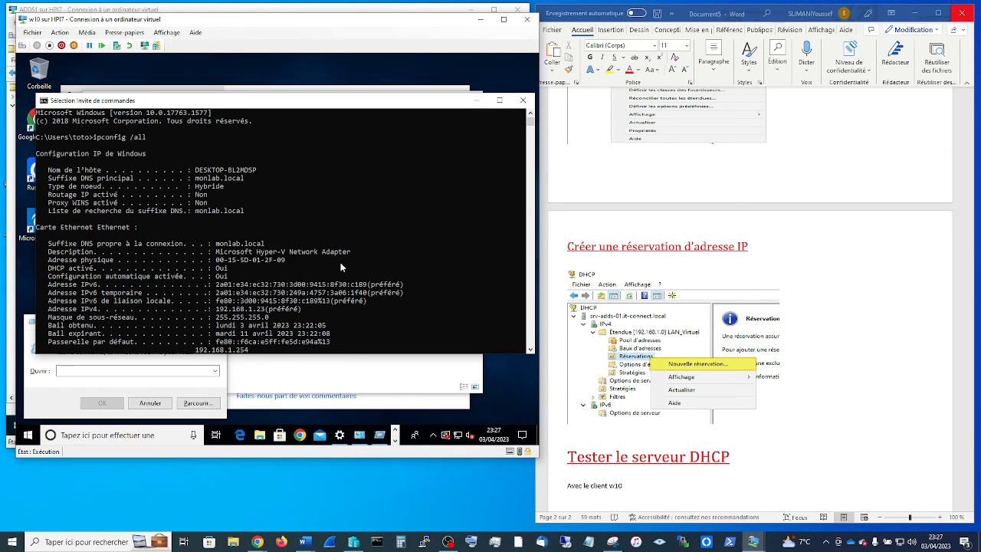
pyautogui.scroll(-1, 341, 263)
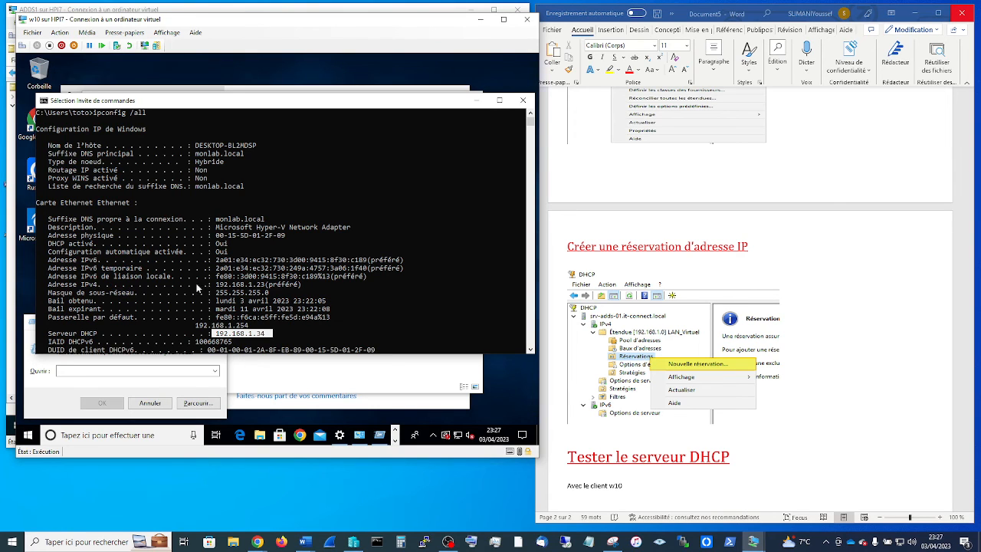
pyautogui.moveTo(264, 287); pyautogui.dragTo(217, 287)
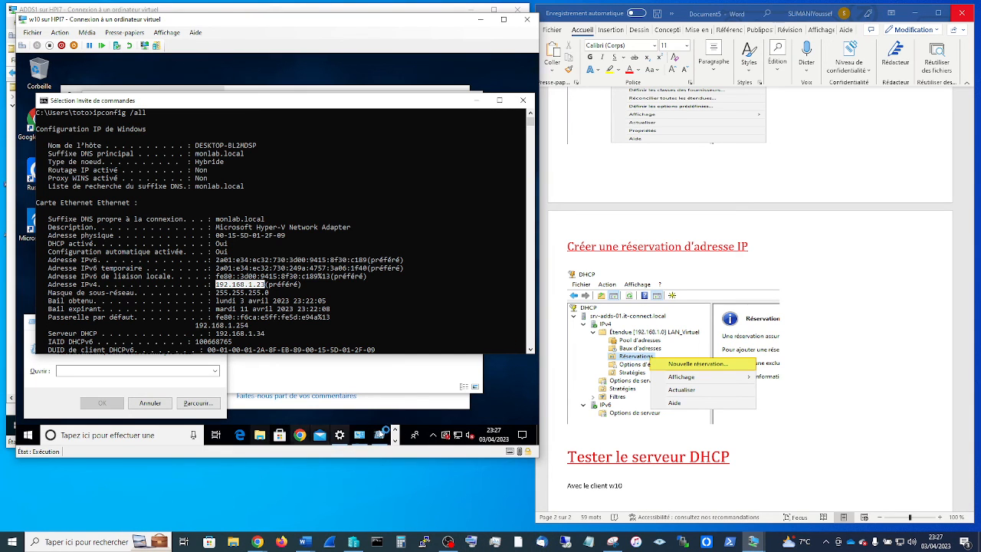
pyautogui.click(481, 21)
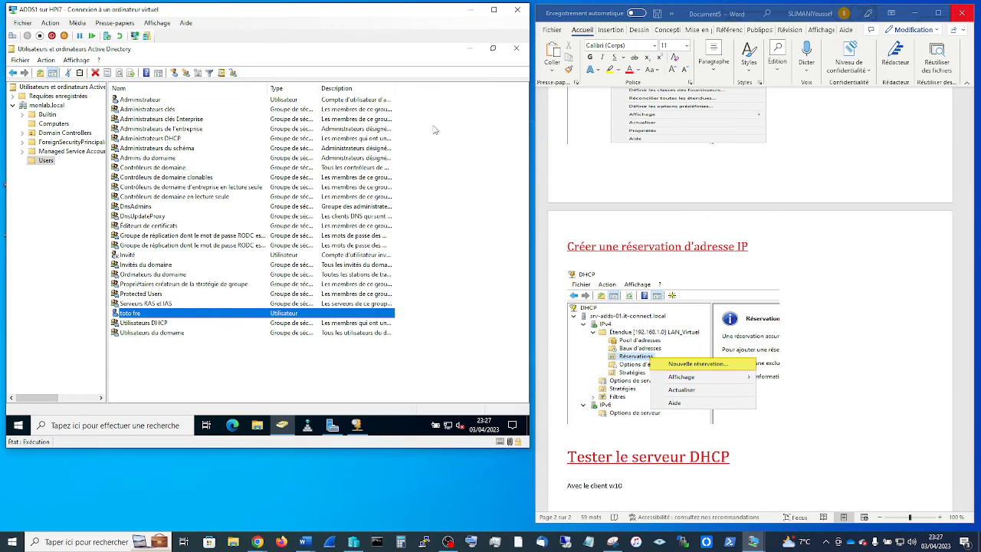
# - In the DHCP console, review the scope's address leases and its 192.168.1.1–192.168.1.254 pool
pyautogui.click(356, 426)
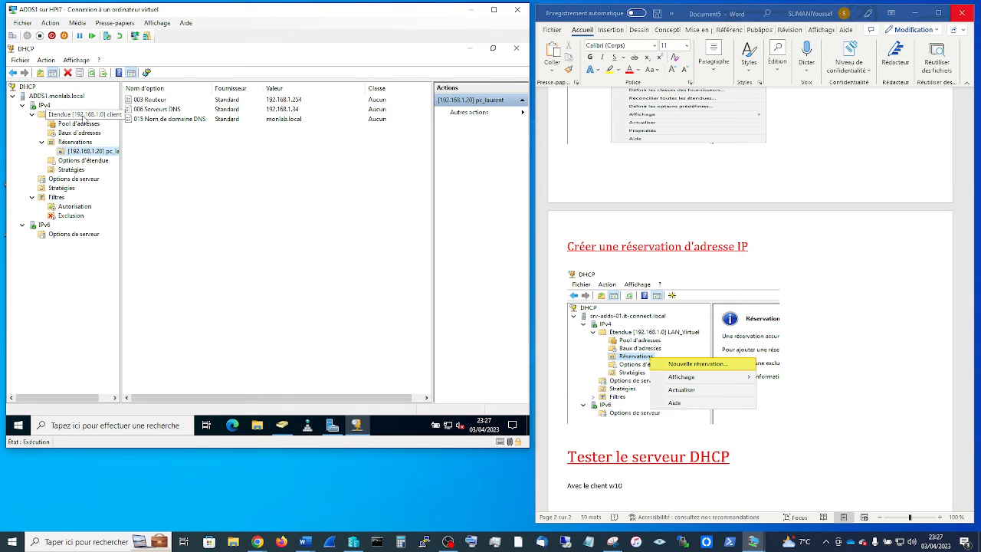
pyautogui.doubleClick(84, 115)
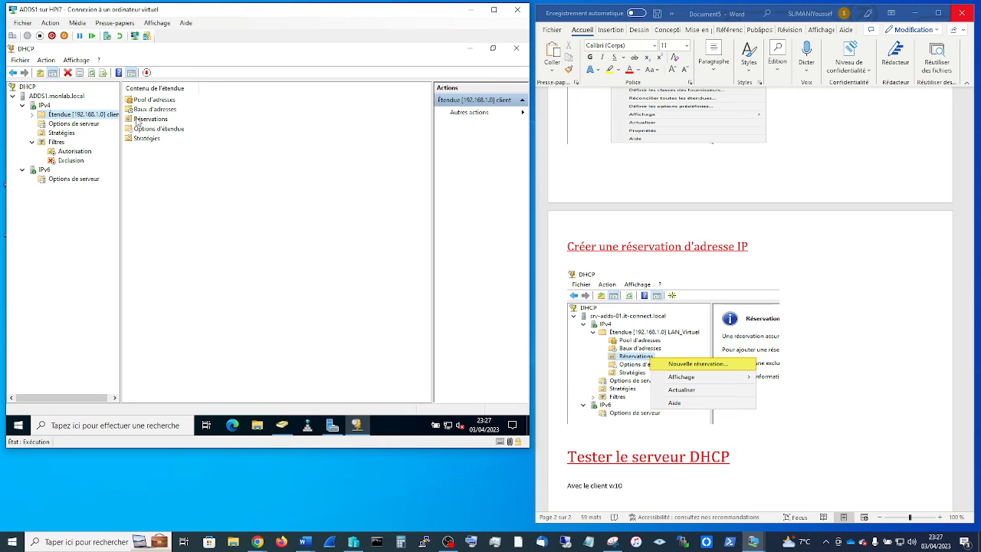
pyautogui.doubleClick(150, 111)
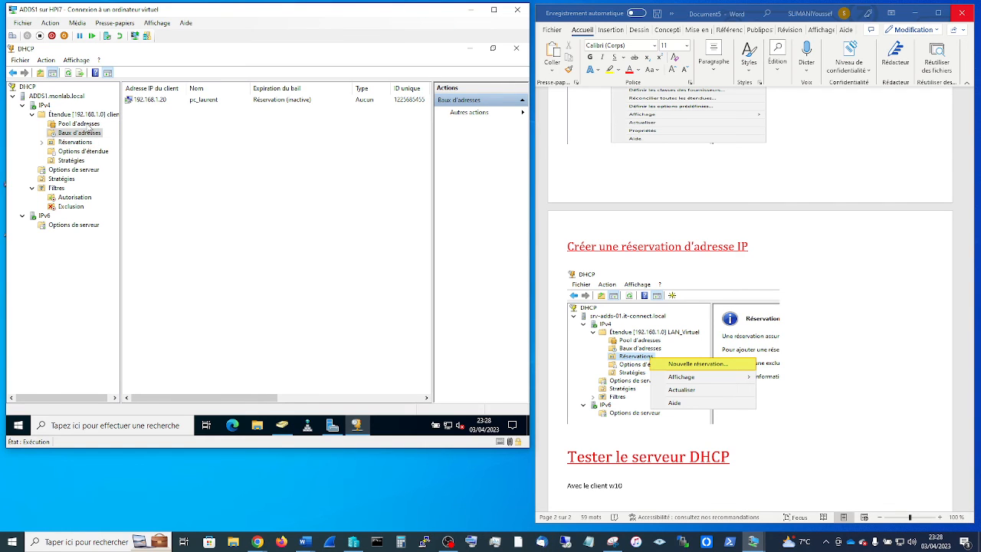
pyautogui.click(79, 123)
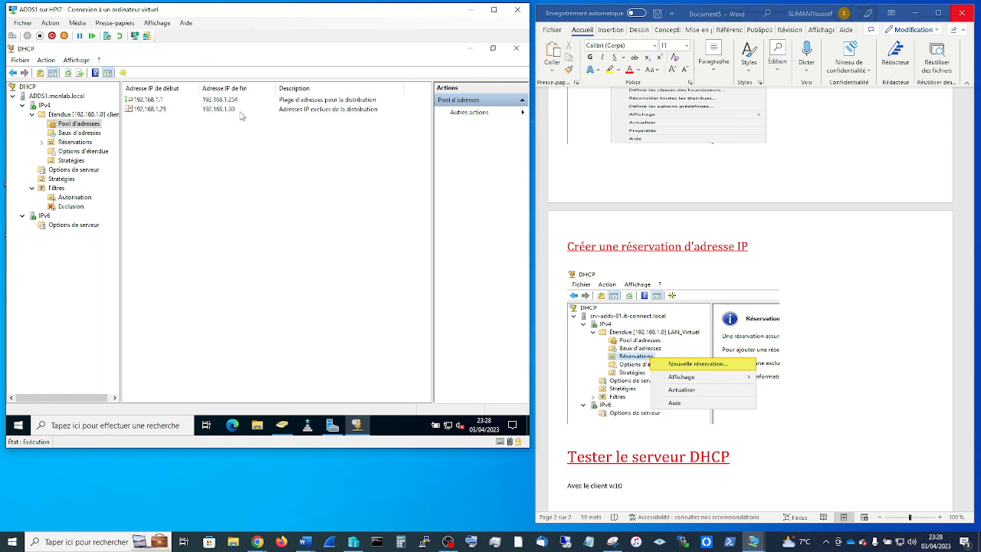
pyautogui.click(394, 431)
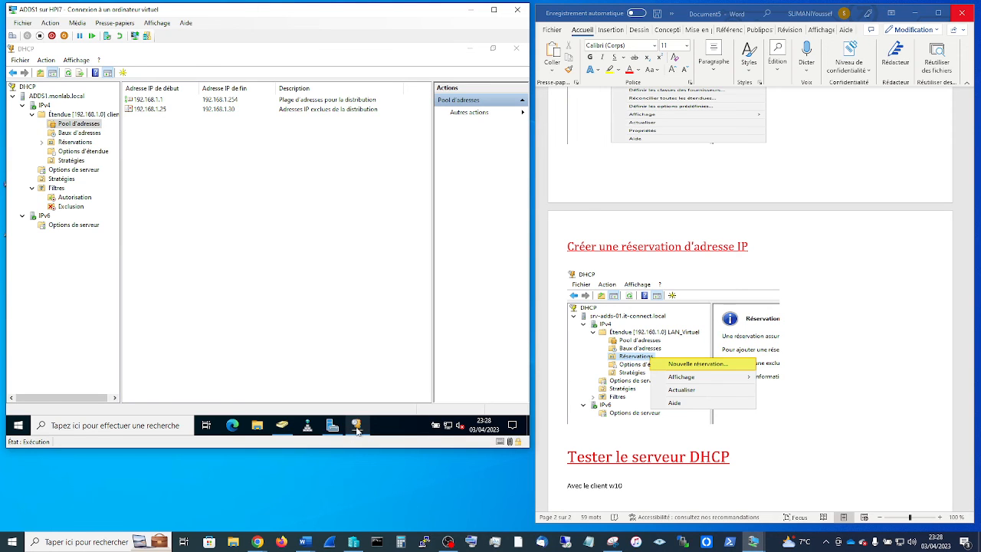
# - Expand the scope's Réservations to show the reserved client at 192.168.1.20
pyautogui.click(357, 430)
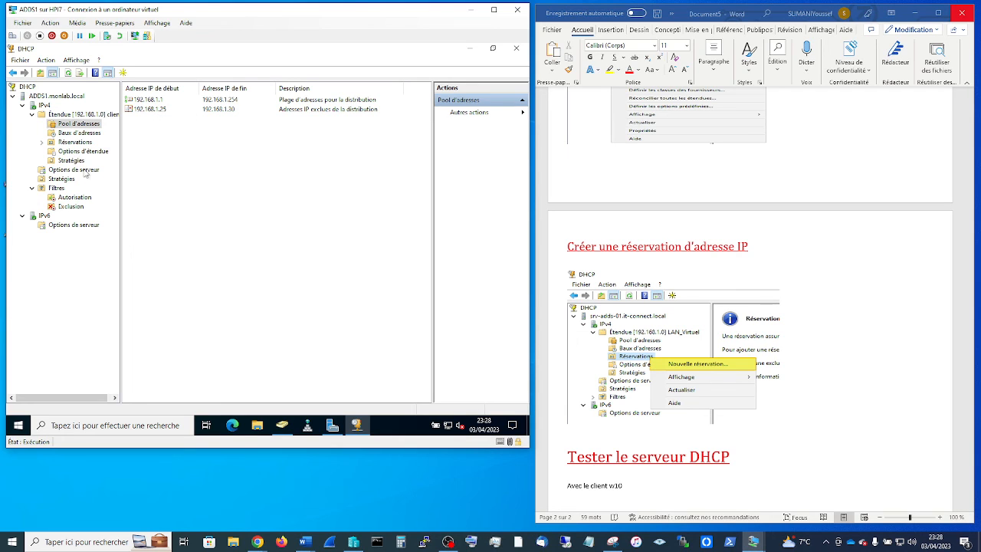
pyautogui.click(75, 143)
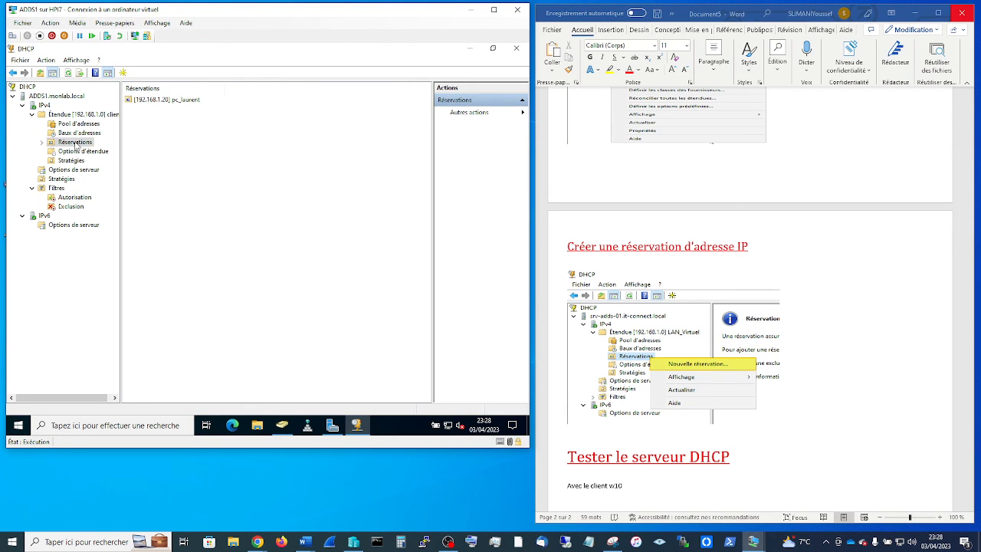
pyautogui.doubleClick(76, 143)
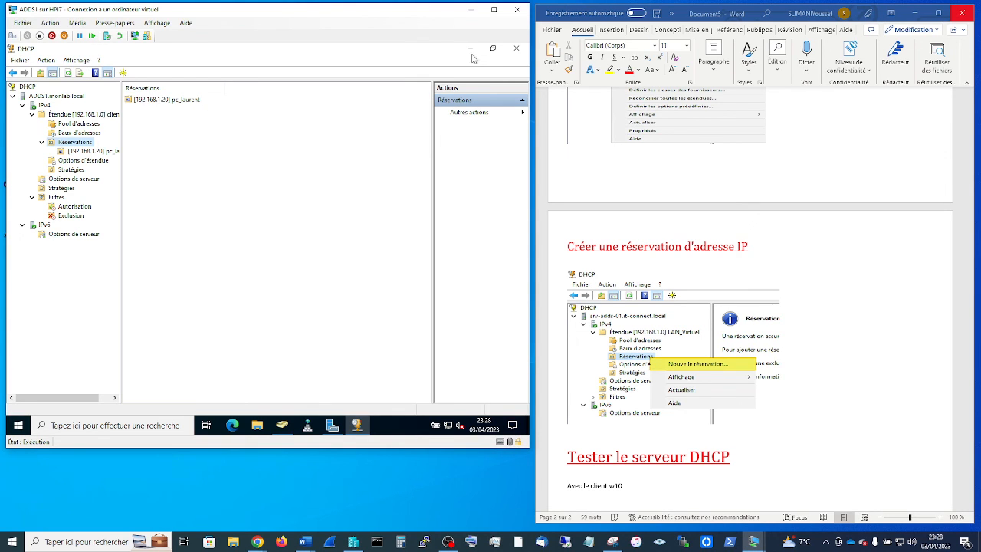
pyautogui.scroll(-2, 761, 394)
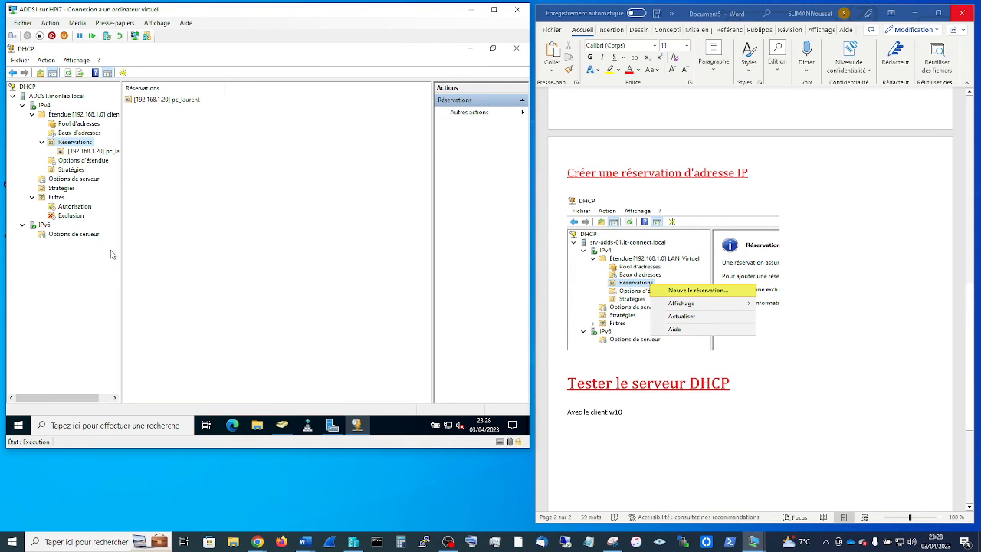
# - View the Exclusion and Autorisation MAC filters, then the IPv4 Filtres overview
pyautogui.click(74, 217)
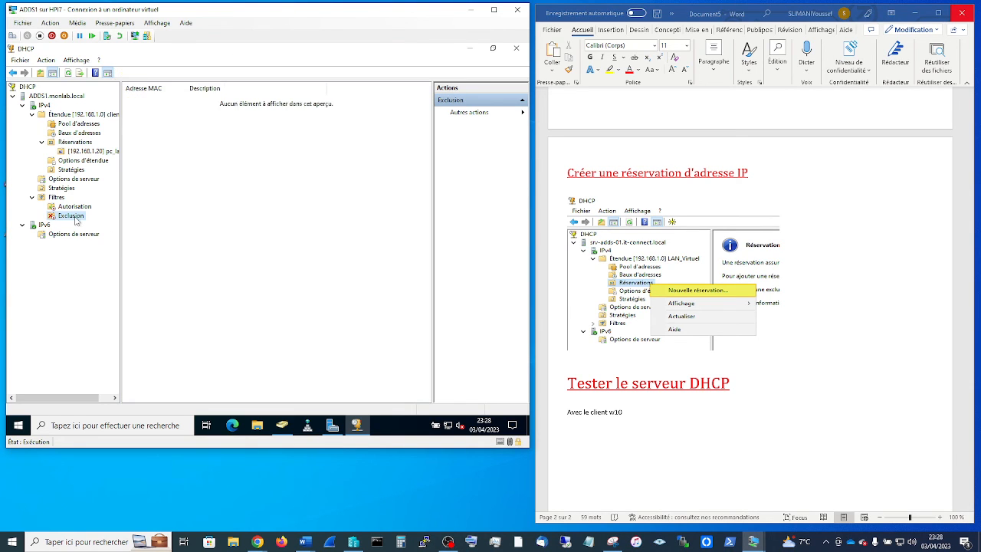
pyautogui.click(73, 207)
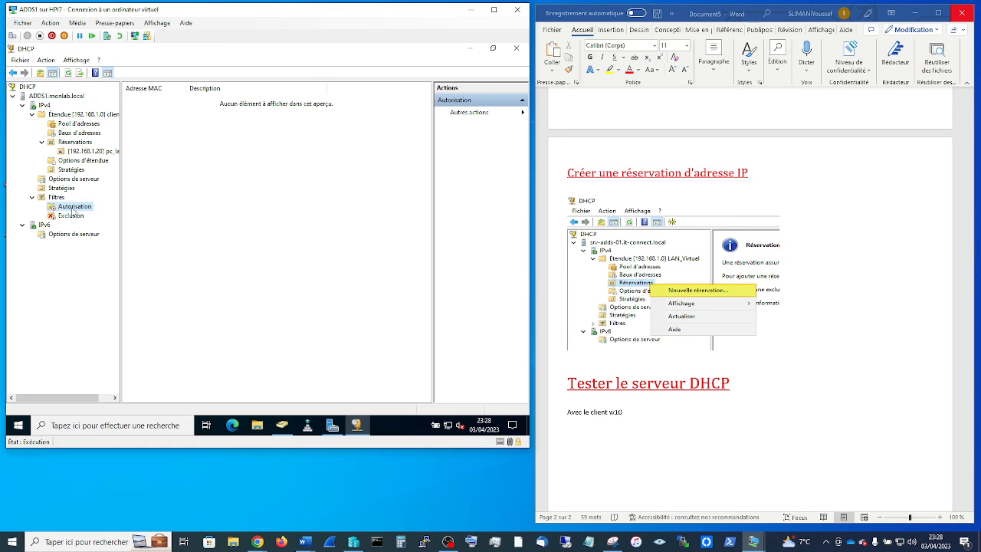
pyautogui.click(56, 198)
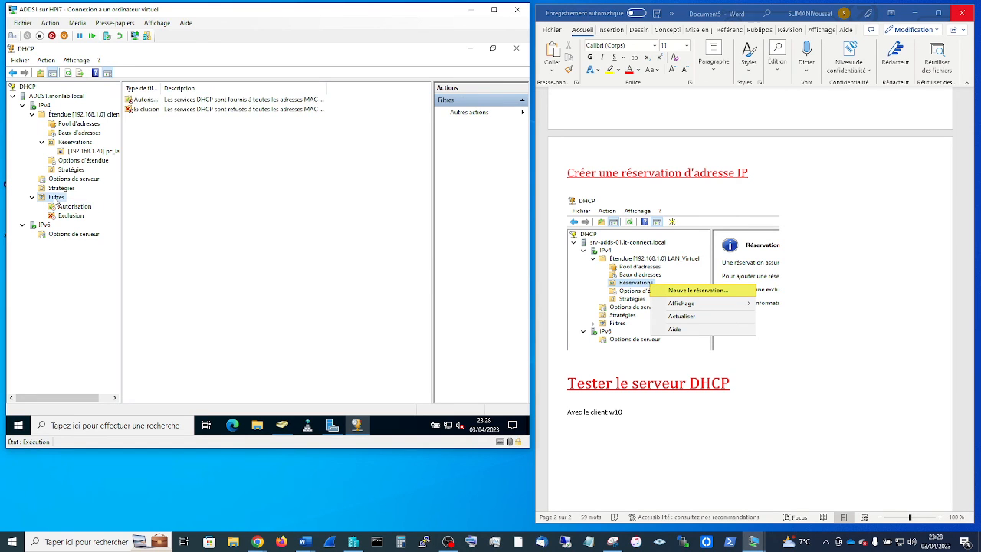